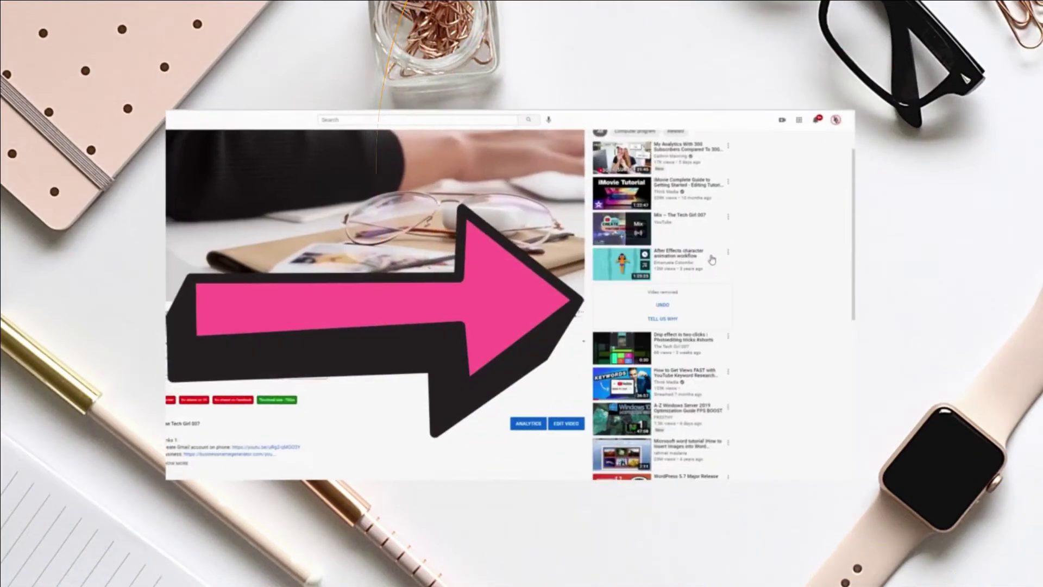
Go to YouTube Studio from the account menu
{"action": "scroll", "coordinate": [712, 260], "scroll_direction": "down", "scroll_amount": 15}
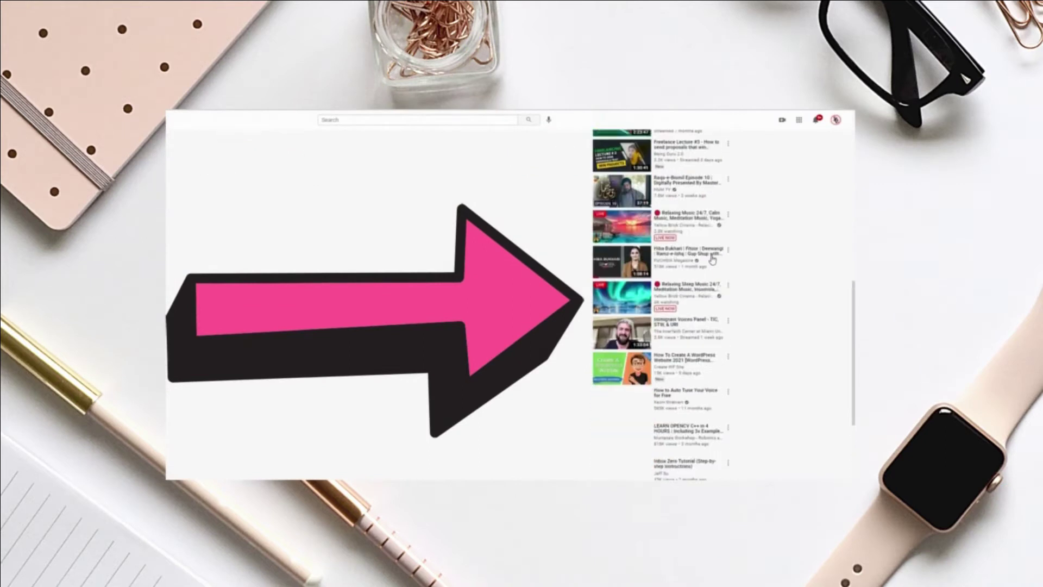
{"action": "scroll", "coordinate": [712, 259], "scroll_direction": "down", "scroll_amount": 15}
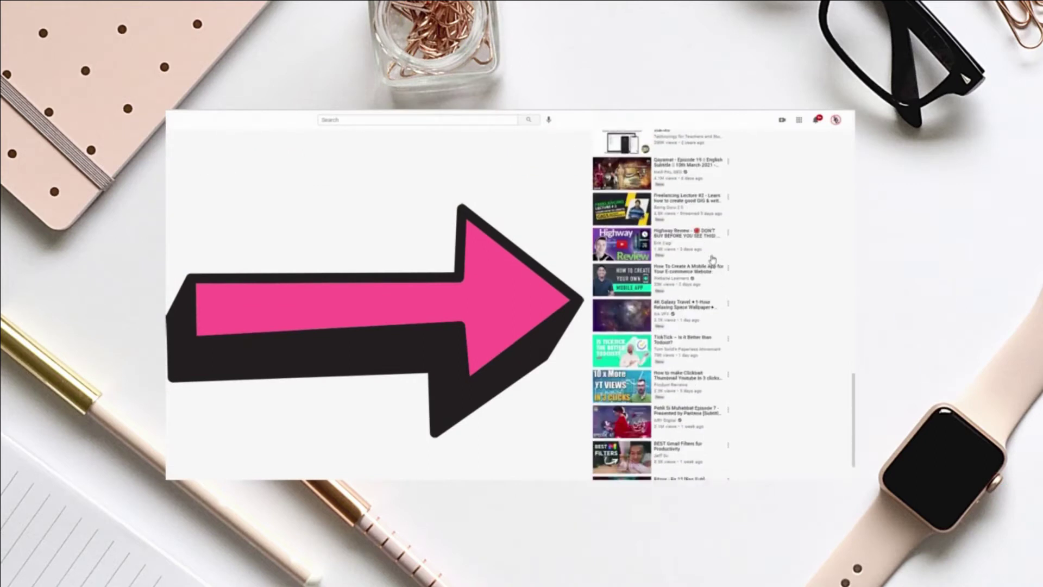
{"action": "scroll", "coordinate": [712, 260], "scroll_direction": "down", "scroll_amount": 3}
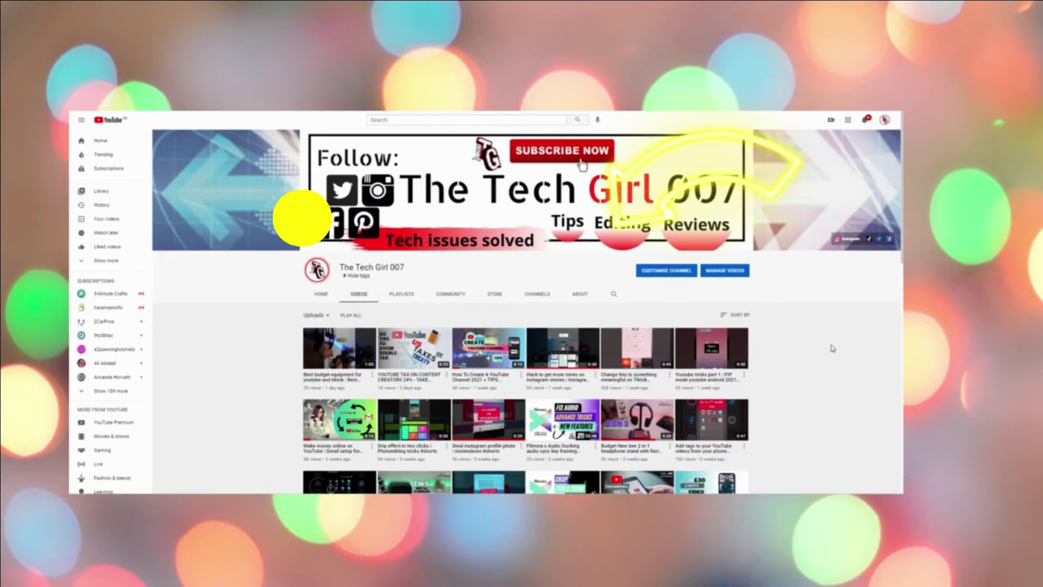
{"action": "scroll", "coordinate": [833, 348], "scroll_direction": "down", "scroll_amount": 2}
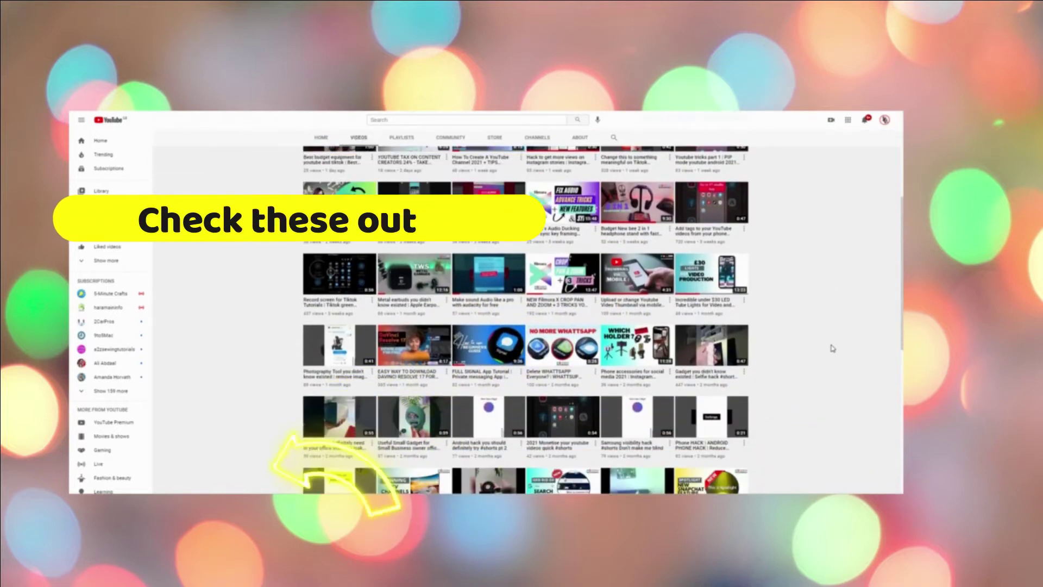
{"action": "scroll", "coordinate": [832, 348], "scroll_direction": "down", "scroll_amount": 5}
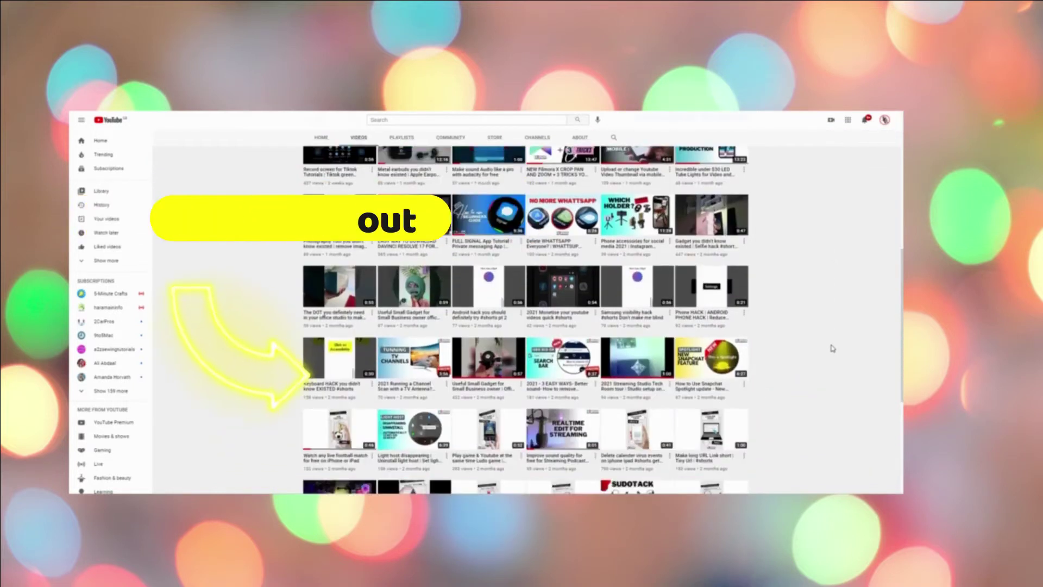
{"action": "scroll", "coordinate": [826, 347], "scroll_direction": "down", "scroll_amount": 3}
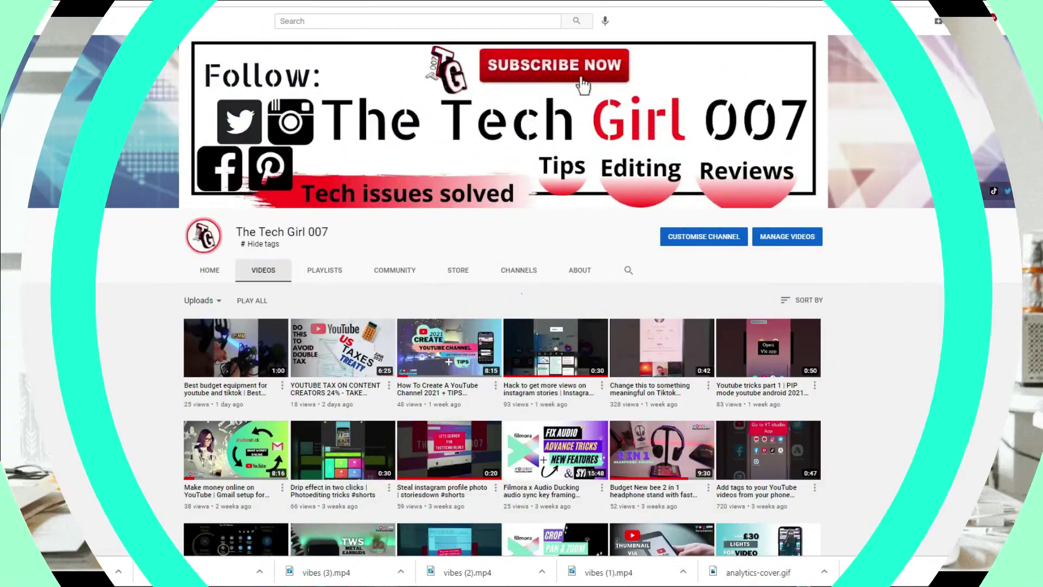
{"action": "left_click", "coordinate": [1015, 20]}
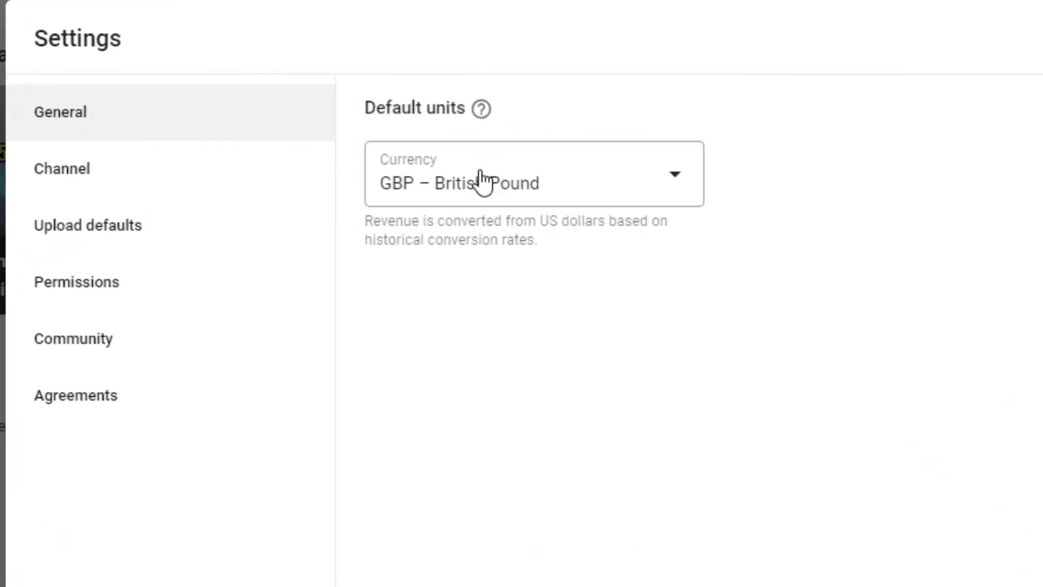
Set the revenue currency in Settings > General to USD – US Dollar
{"action": "left_click", "coordinate": [482, 182]}
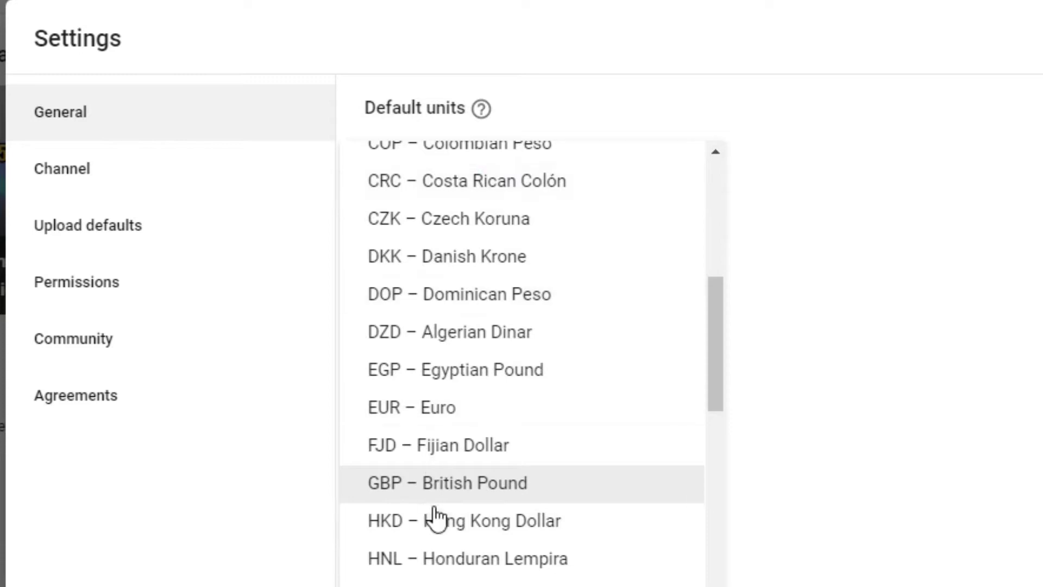
{"action": "left_click_drag", "start_coordinate": [713, 320], "coordinate": [718, 581]}
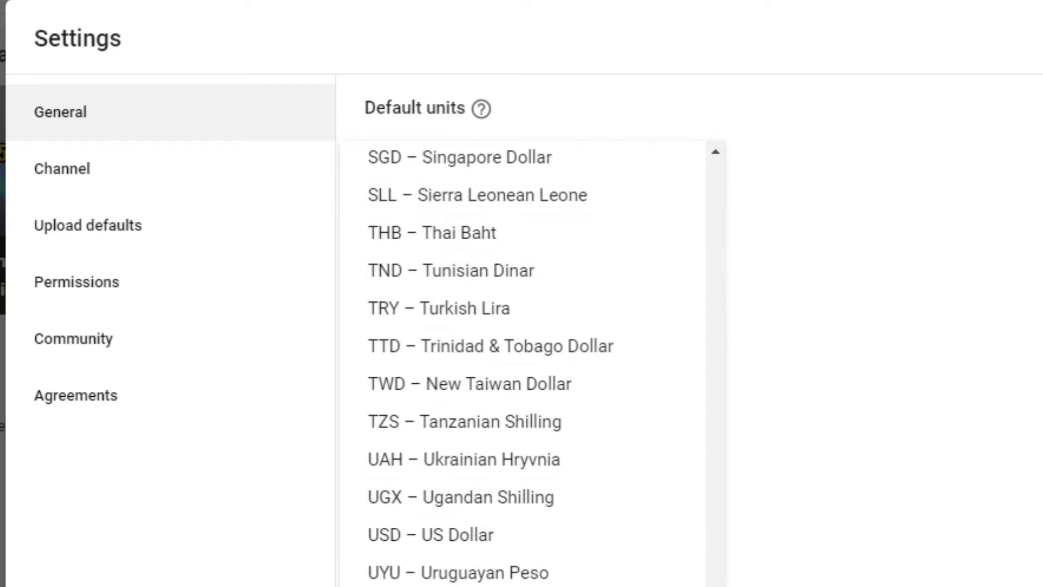
{"action": "mouse_move", "coordinate": [716, 586]}
{"action": "left_mouse_down"}
{"action": "mouse_move", "coordinate": [718, 345]}
{"action": "mouse_move", "coordinate": [716, 586]}
{"action": "left_mouse_up"}
{"action": "left_click", "coordinate": [438, 538]}
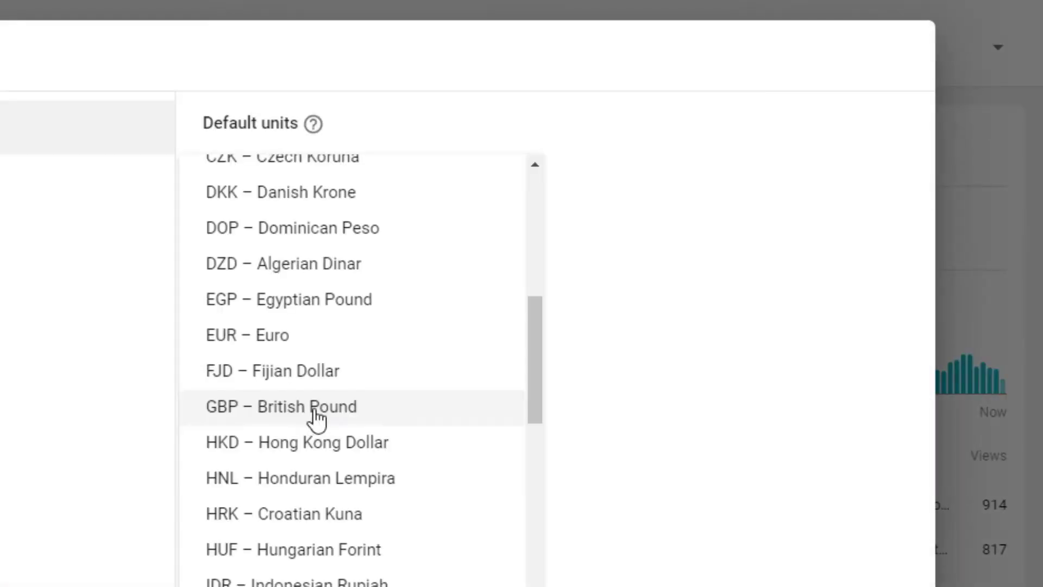
Restore the currency to British Pound and check Feature eligibility shows both groups Enabled
{"action": "left_click", "coordinate": [314, 408]}
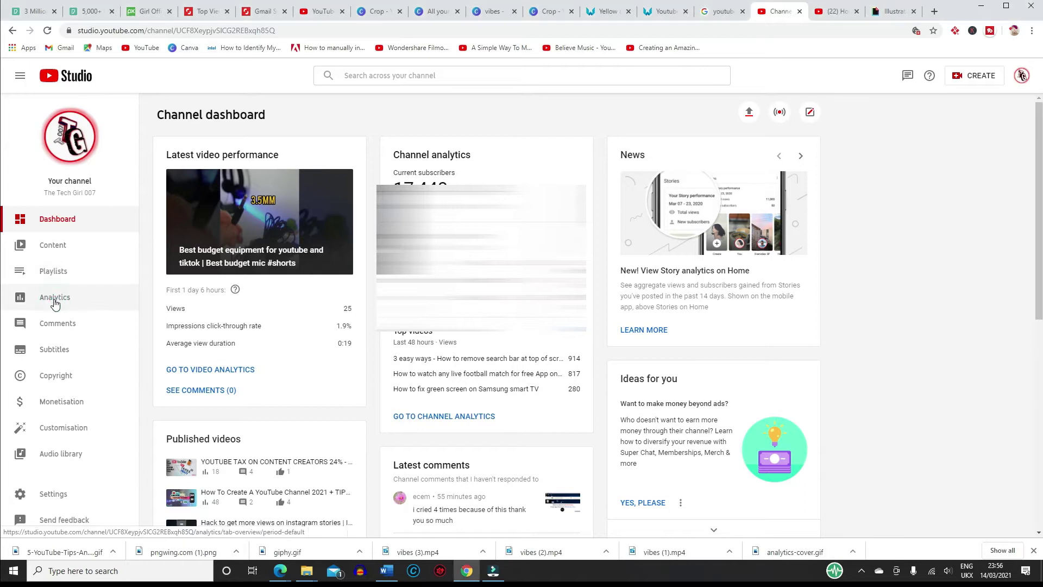
{"action": "left_click", "coordinate": [54, 301]}
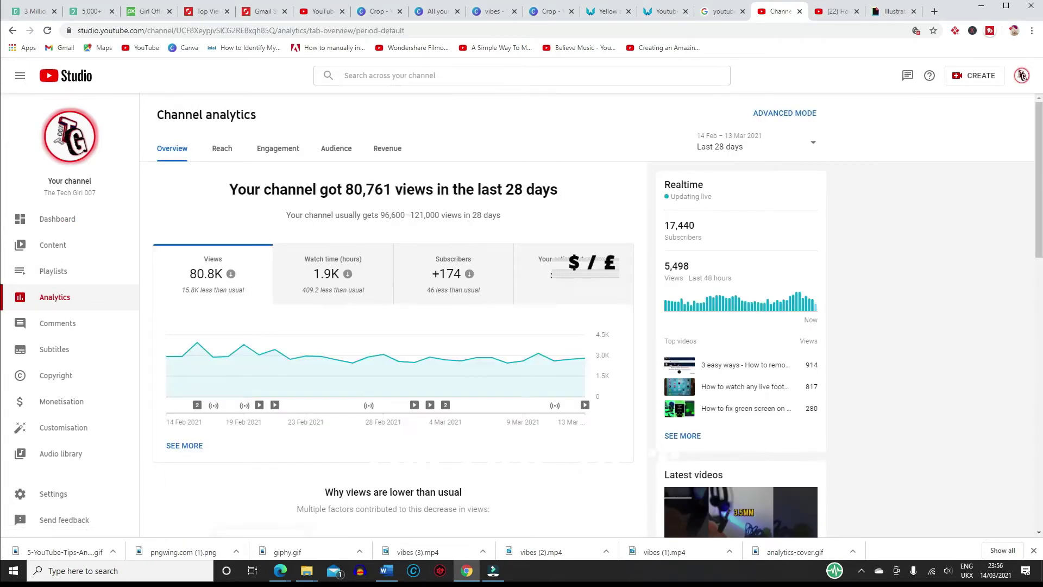
{"action": "mouse_move", "coordinate": [583, 274]}
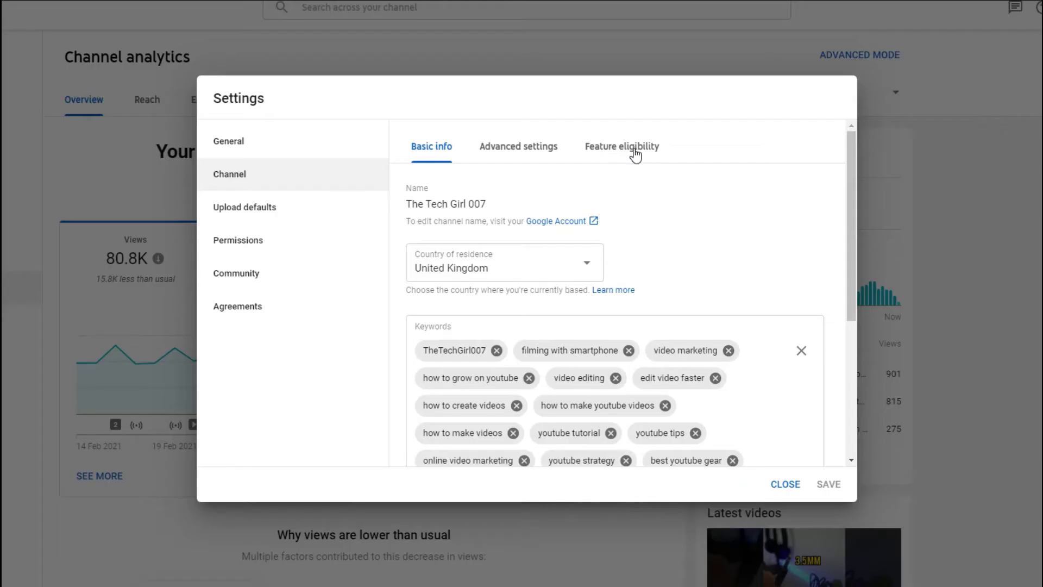
{"action": "left_click", "coordinate": [607, 188]}
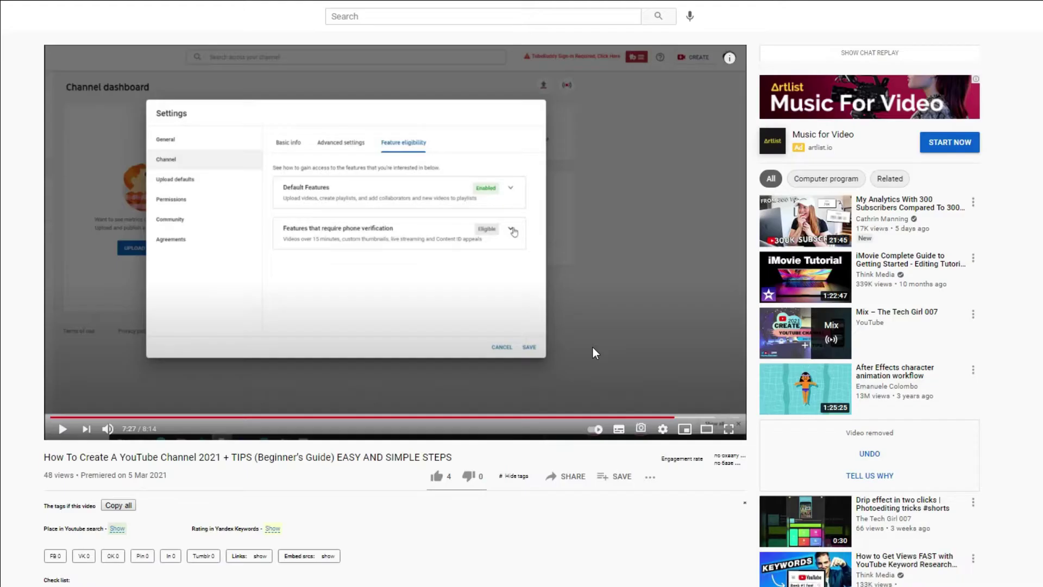
Resume the paused channel-setup tutorial from 7:27
{"action": "left_click", "coordinate": [592, 347]}
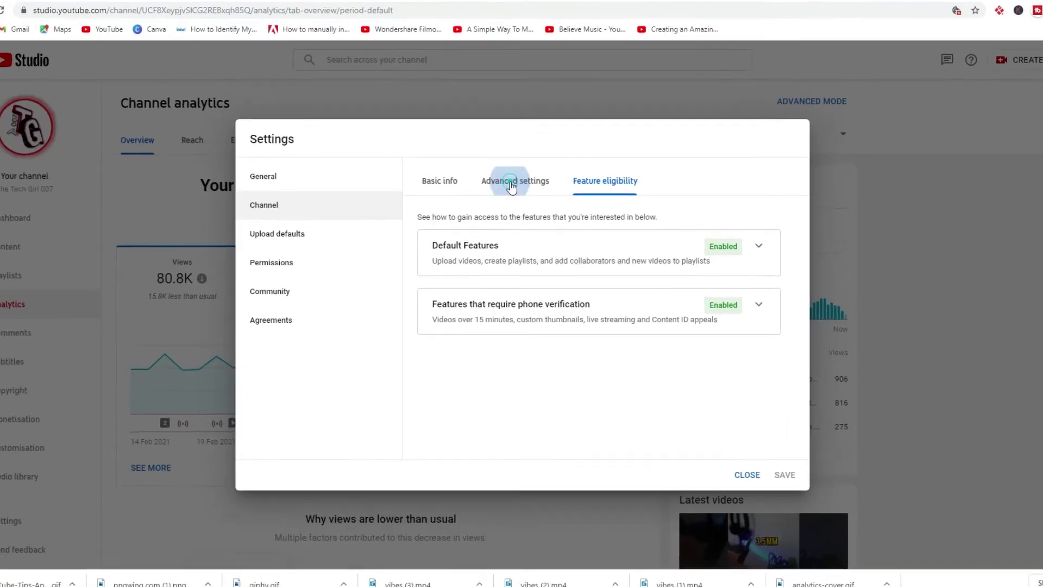
In Advanced settings, keep the channel not Made for Kids and the subscriber count hidden
{"action": "left_click", "coordinate": [508, 144]}
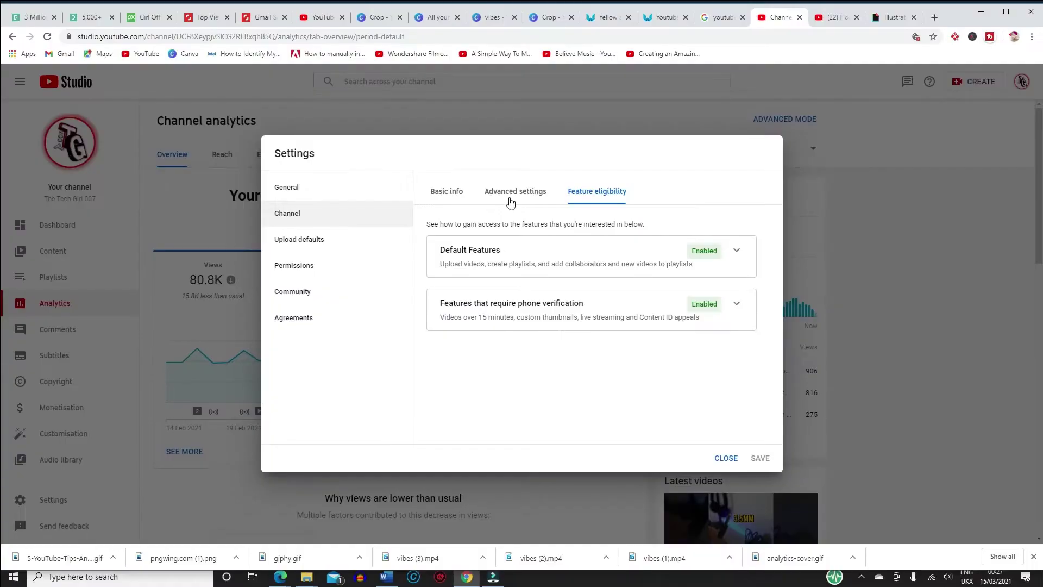
{"action": "left_click", "coordinate": [510, 199]}
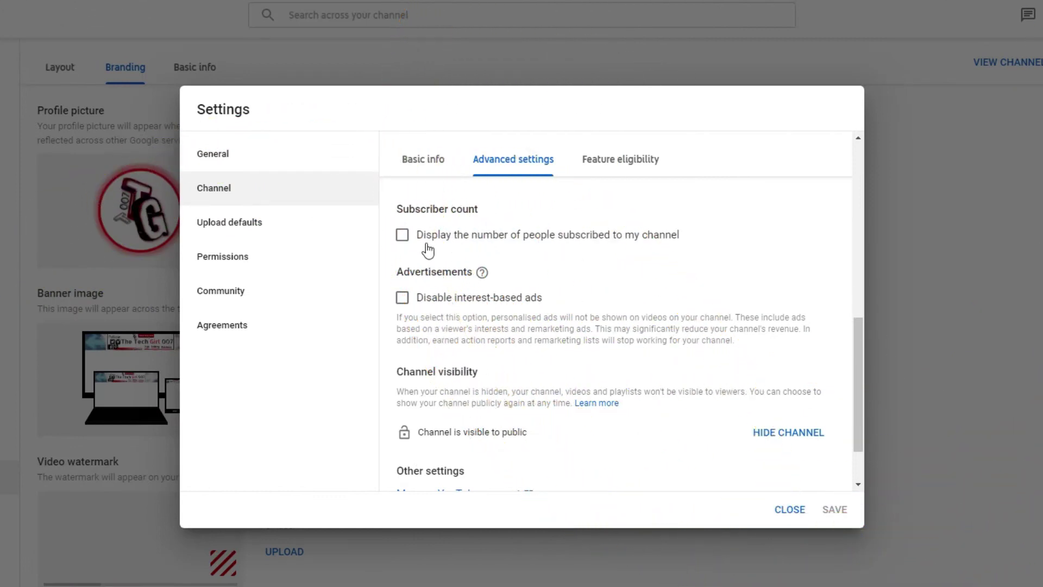
{"action": "left_click", "coordinate": [402, 235]}
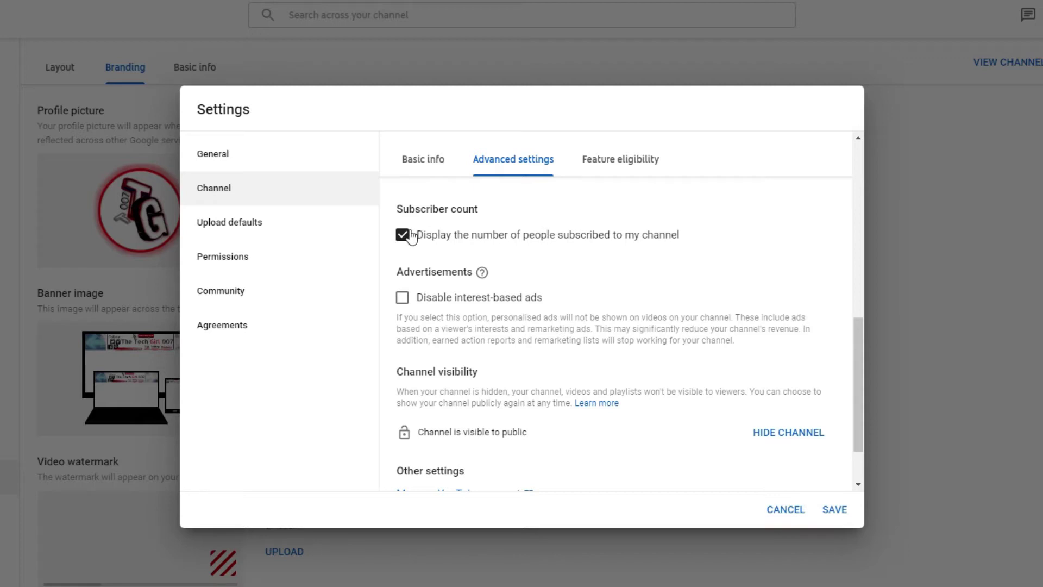
{"action": "left_click", "coordinate": [402, 235]}
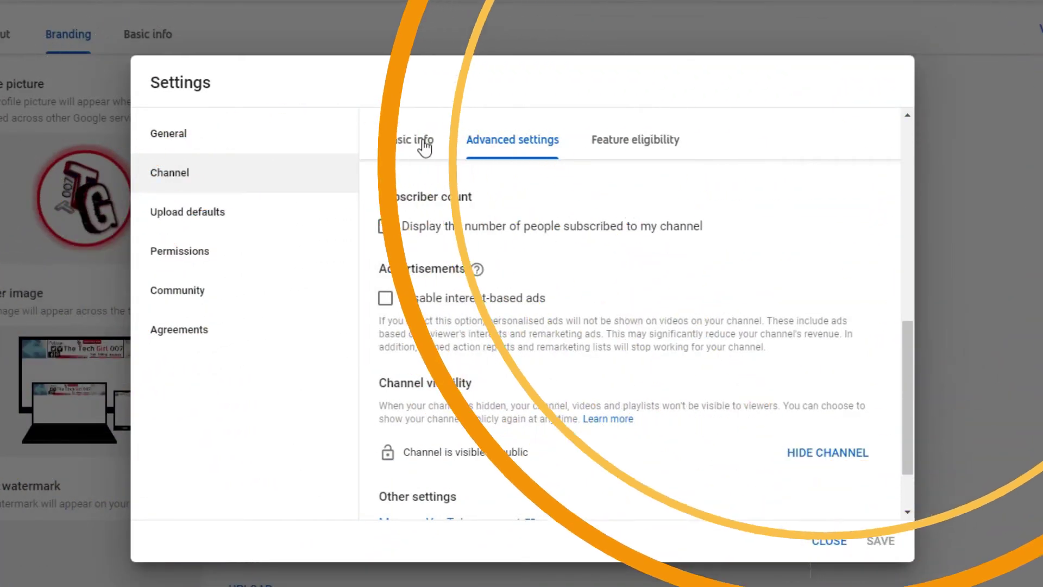
In Basic info, scroll the Keywords box through every keyword from TheTechGirl007 to Hacks
{"action": "left_click", "coordinate": [432, 164]}
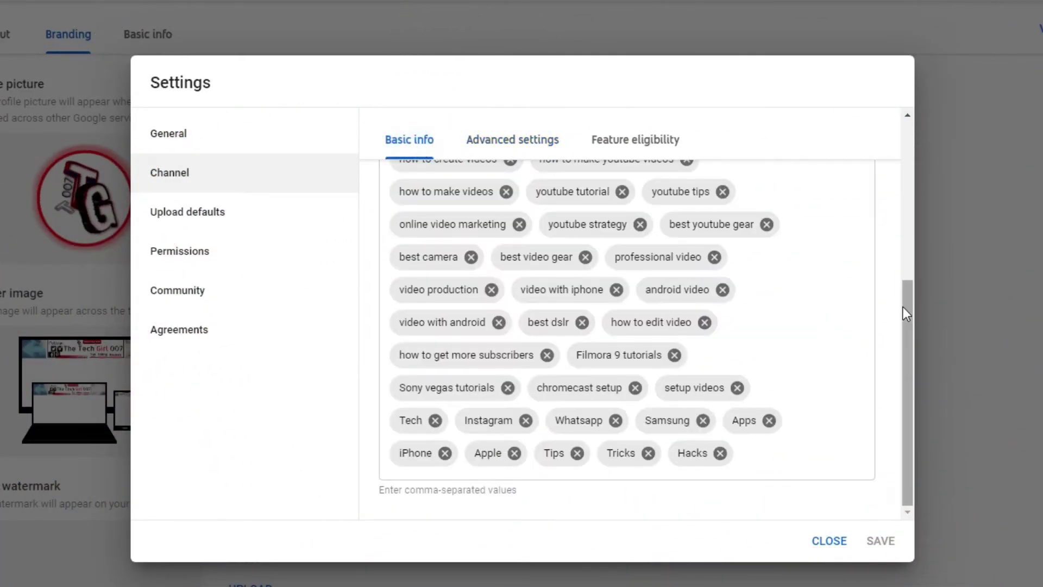
{"action": "left_click_drag", "start_coordinate": [904, 316], "coordinate": [927, 150]}
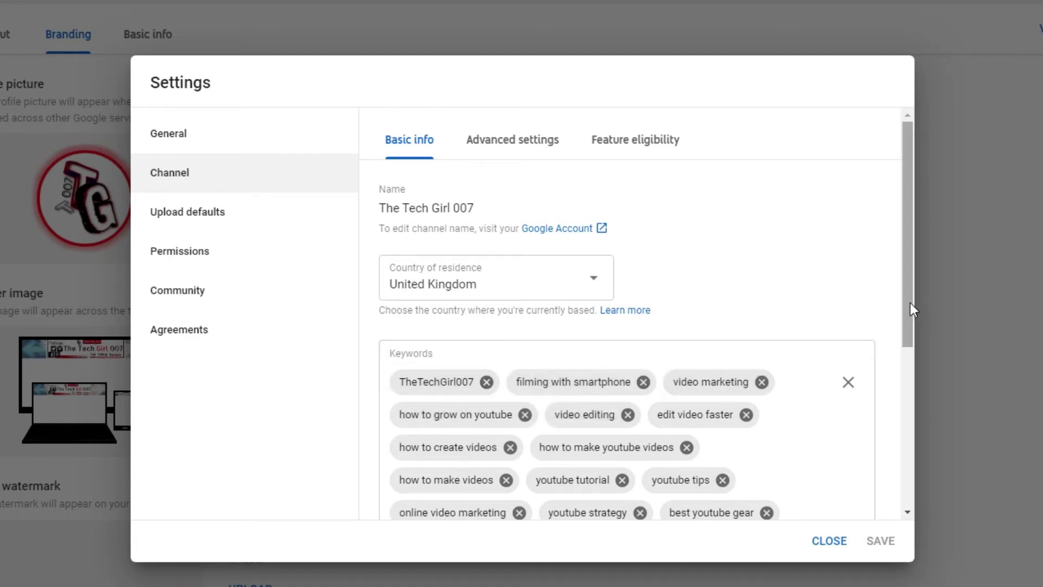
{"action": "left_click_drag", "start_coordinate": [910, 302], "coordinate": [882, 463]}
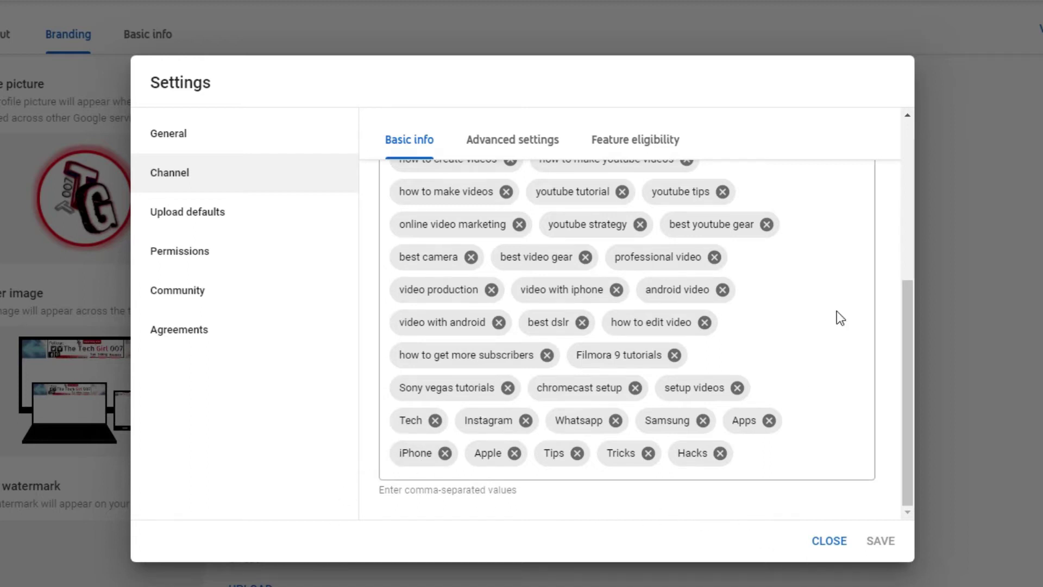
{"action": "left_click_drag", "start_coordinate": [906, 316], "coordinate": [927, 155]}
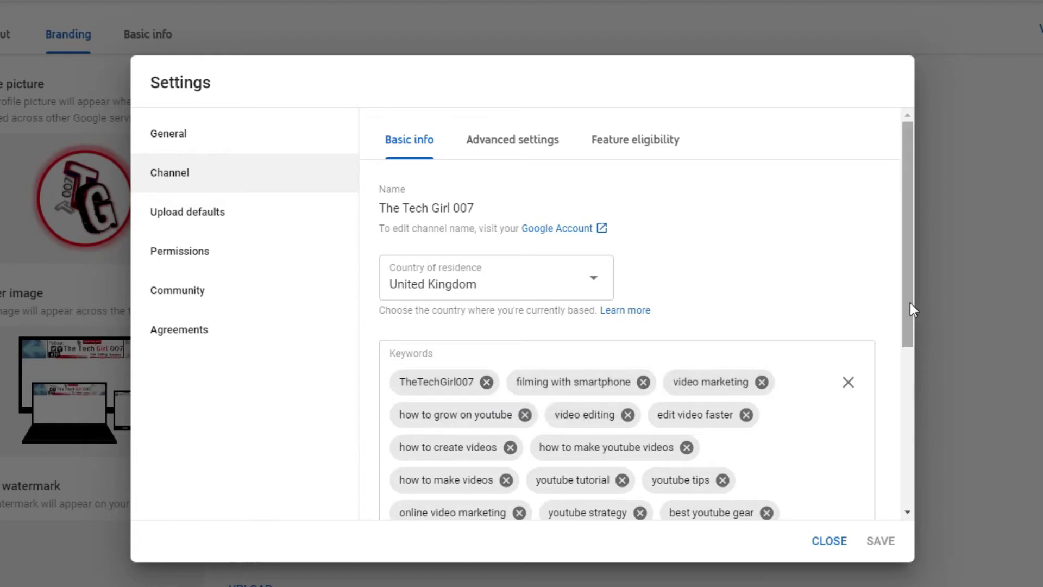
{"action": "left_click_drag", "start_coordinate": [910, 302], "coordinate": [882, 461]}
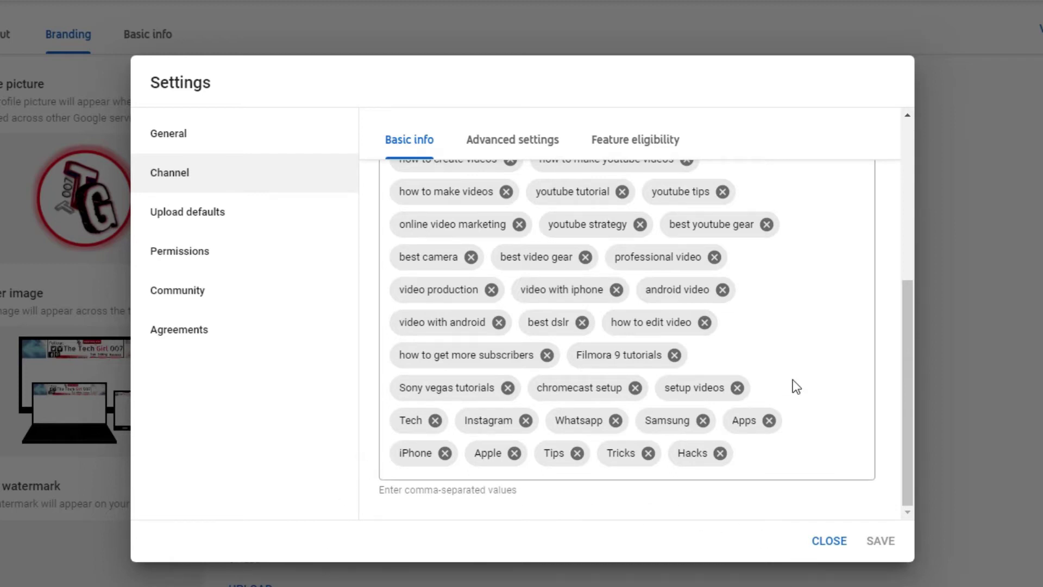
{"action": "left_click_drag", "start_coordinate": [907, 317], "coordinate": [927, 148]}
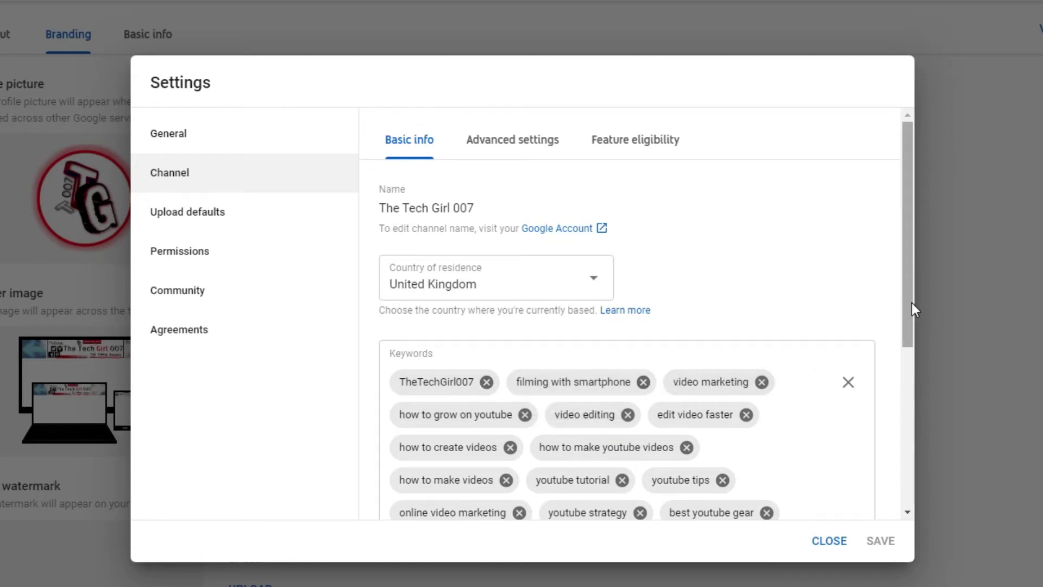
{"action": "left_click_drag", "start_coordinate": [911, 302], "coordinate": [887, 475]}
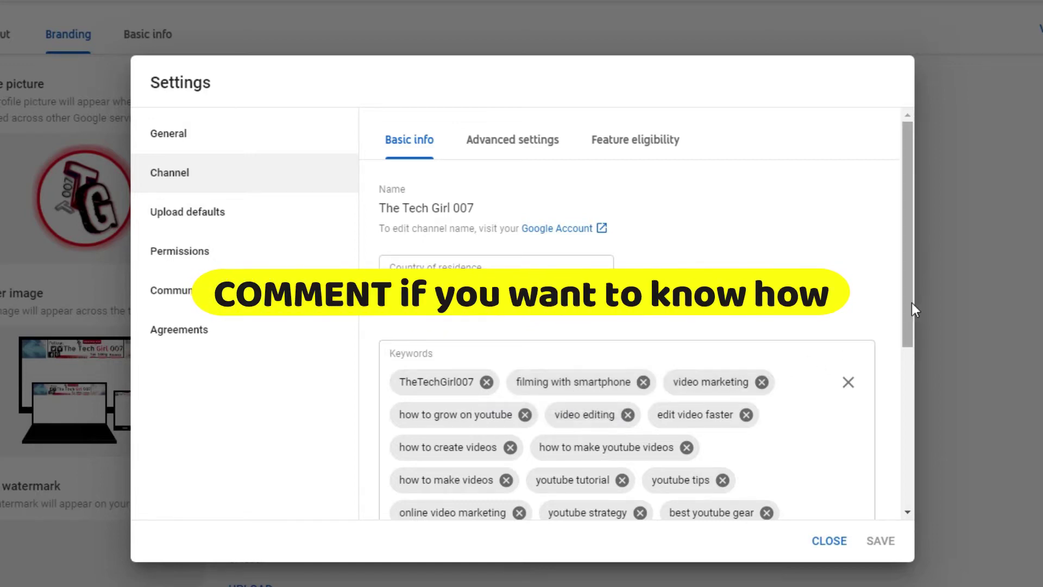
{"action": "left_click_drag", "start_coordinate": [911, 306], "coordinate": [891, 442]}
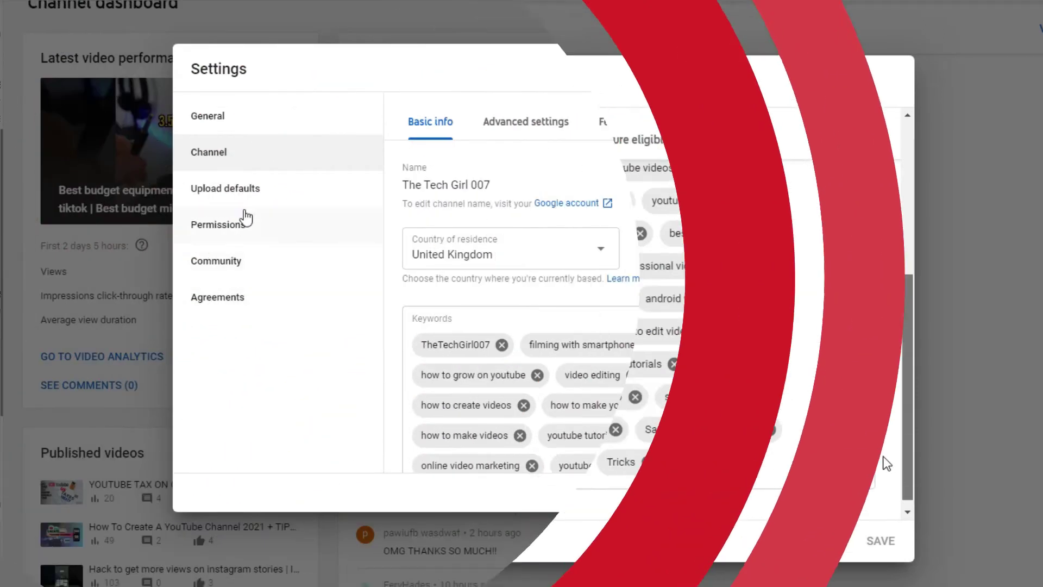
Open Upload defaults, view the Title help text, and scroll through the default description
{"action": "left_click", "coordinate": [249, 192]}
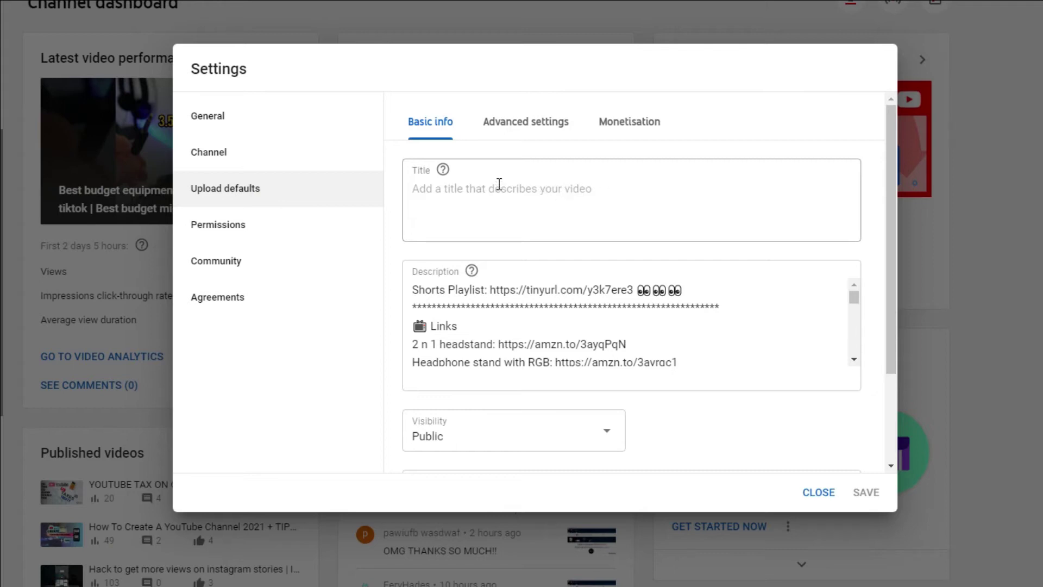
{"action": "left_click", "coordinate": [442, 170]}
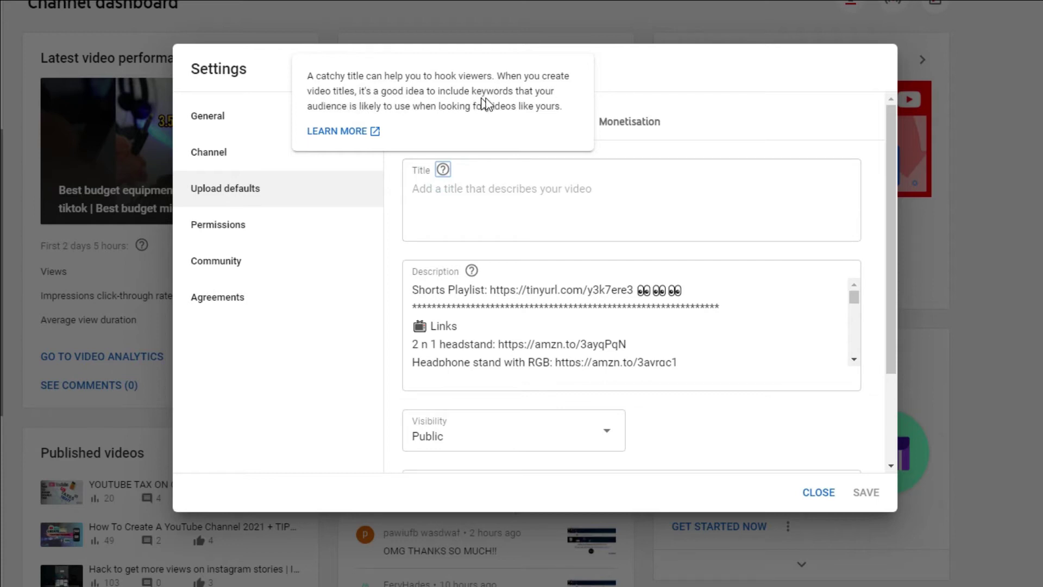
{"action": "left_click", "coordinate": [854, 359]}
{"action": "left_click", "coordinate": [853, 359]}
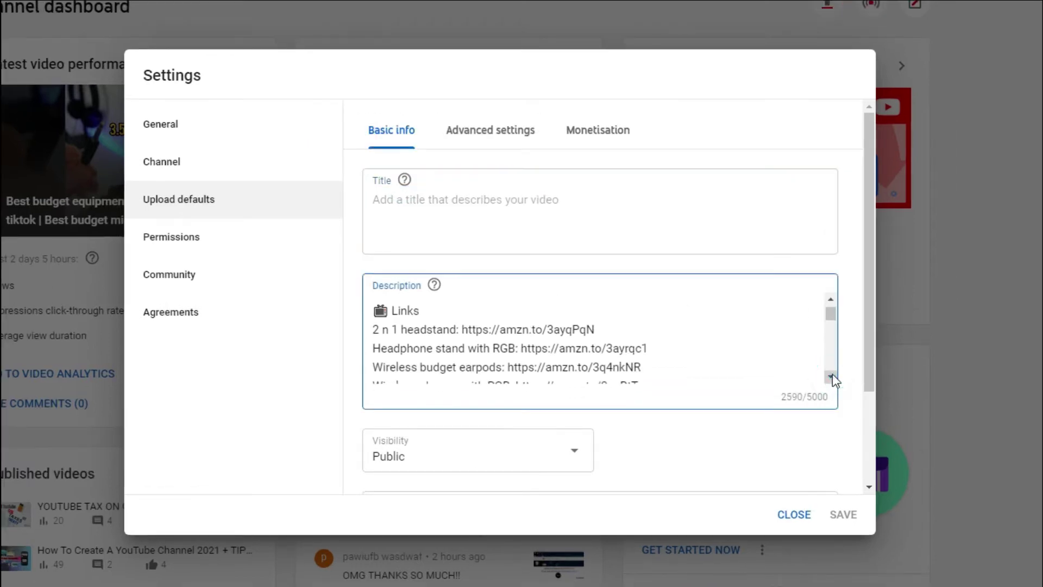
{"action": "left_click", "coordinate": [827, 303]}
{"action": "left_click", "coordinate": [828, 302]}
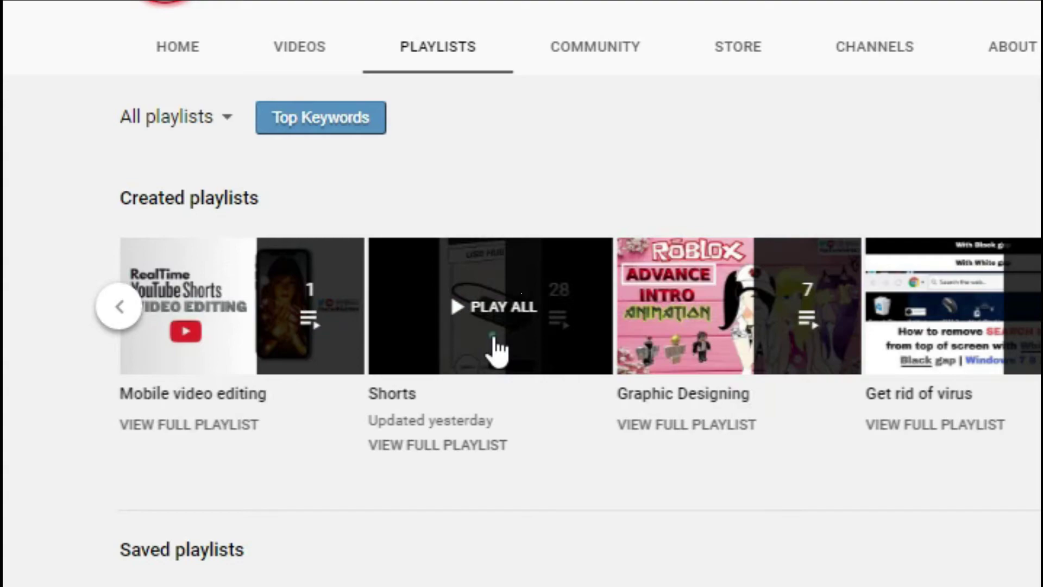
{"action": "left_click", "coordinate": [495, 339]}
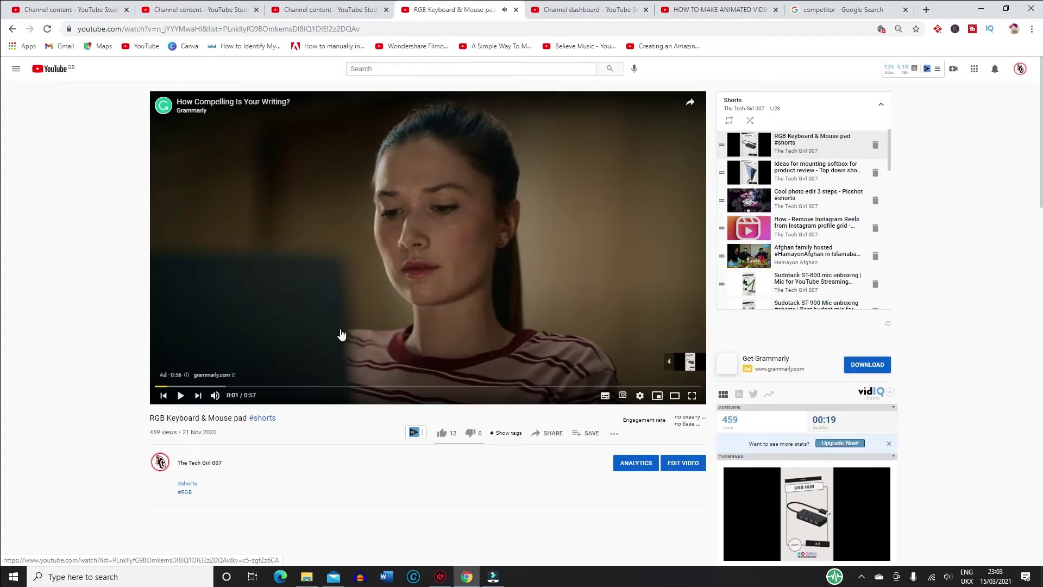
{"action": "left_click_drag", "start_coordinate": [889, 142], "coordinate": [868, 285]}
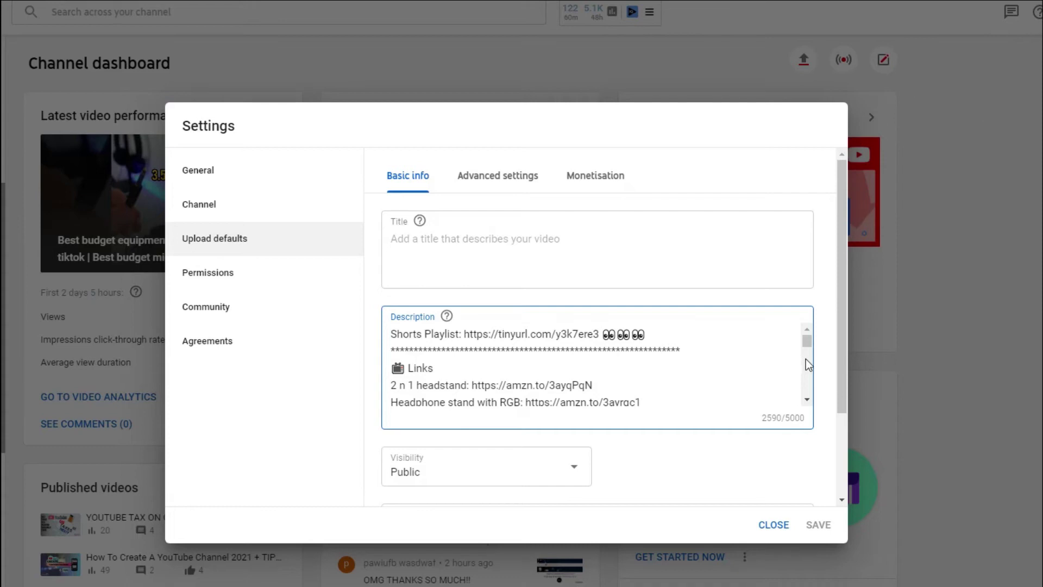
Scroll the default description through the product links down to the THIS COVERS section
{"action": "left_click", "coordinate": [807, 401]}
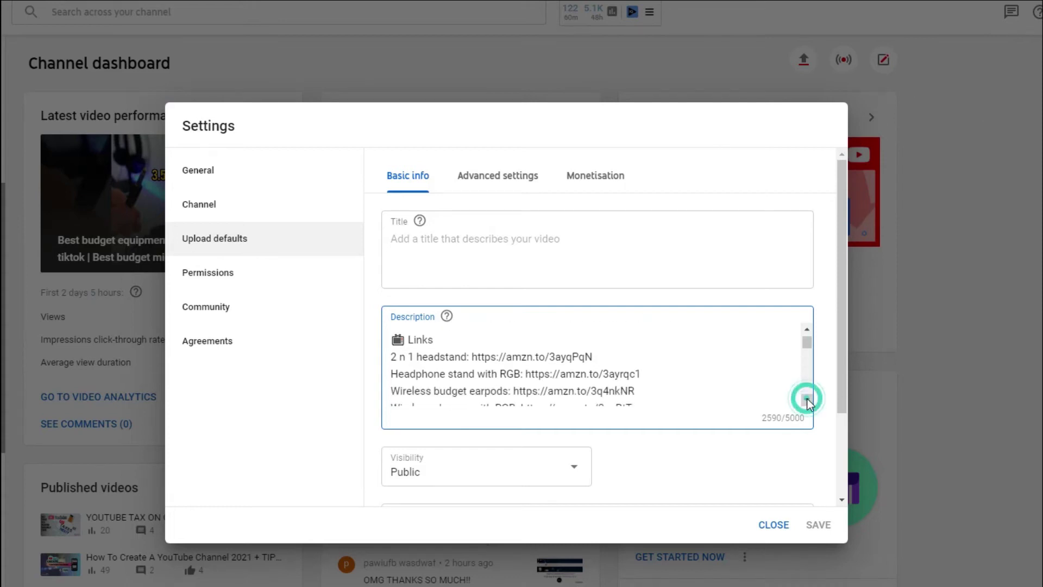
{"action": "left_click", "coordinate": [807, 401]}
{"action": "left_click", "coordinate": [807, 401]}
{"action": "left_click", "coordinate": [807, 401]}
{"action": "left_click", "coordinate": [807, 401]}
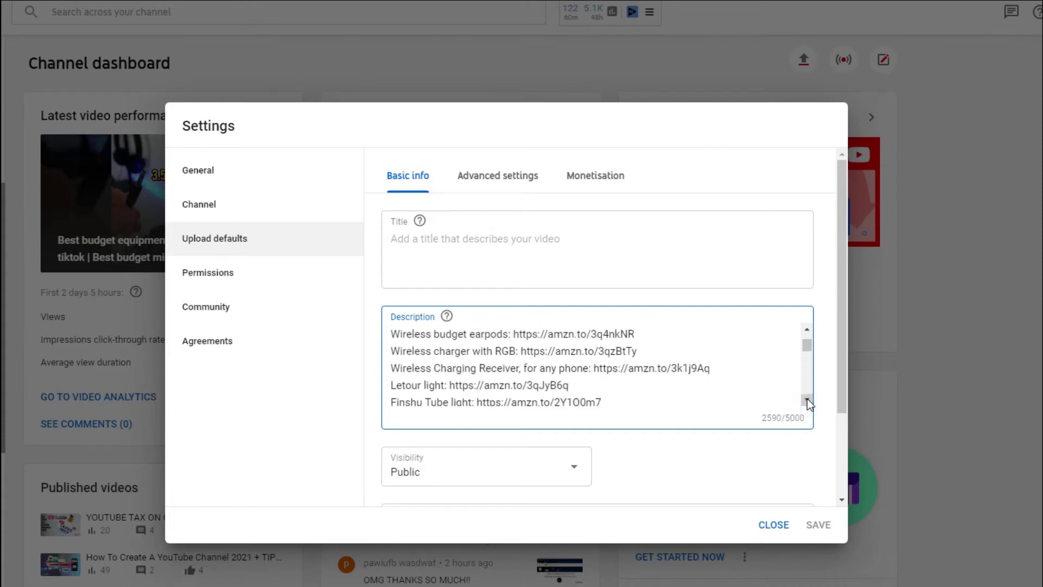
{"action": "left_click", "coordinate": [807, 400]}
{"action": "left_click", "coordinate": [807, 401]}
{"action": "left_click", "coordinate": [807, 401]}
{"action": "left_click", "coordinate": [807, 401]}
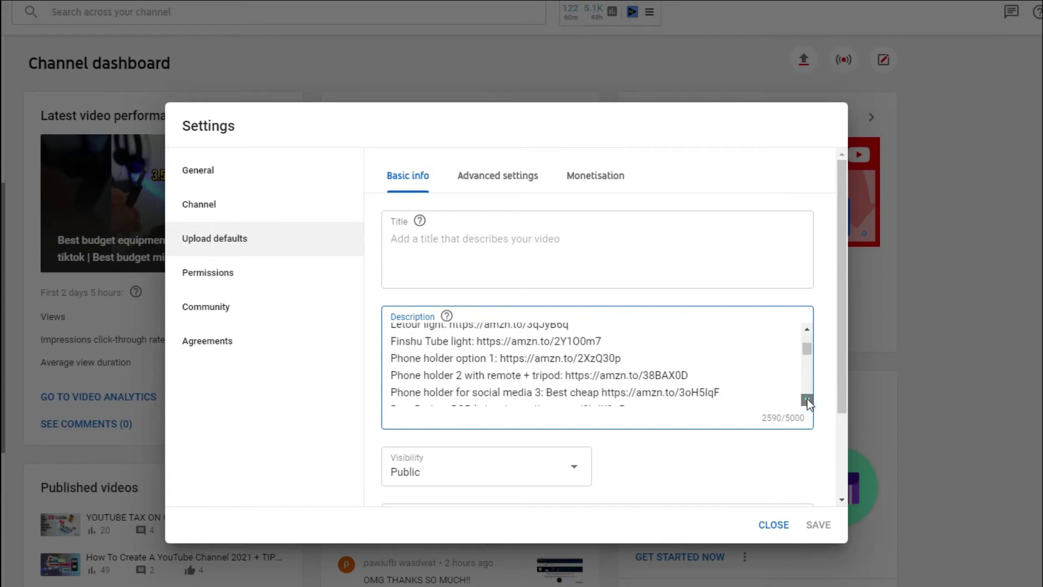
{"action": "left_click", "coordinate": [807, 401]}
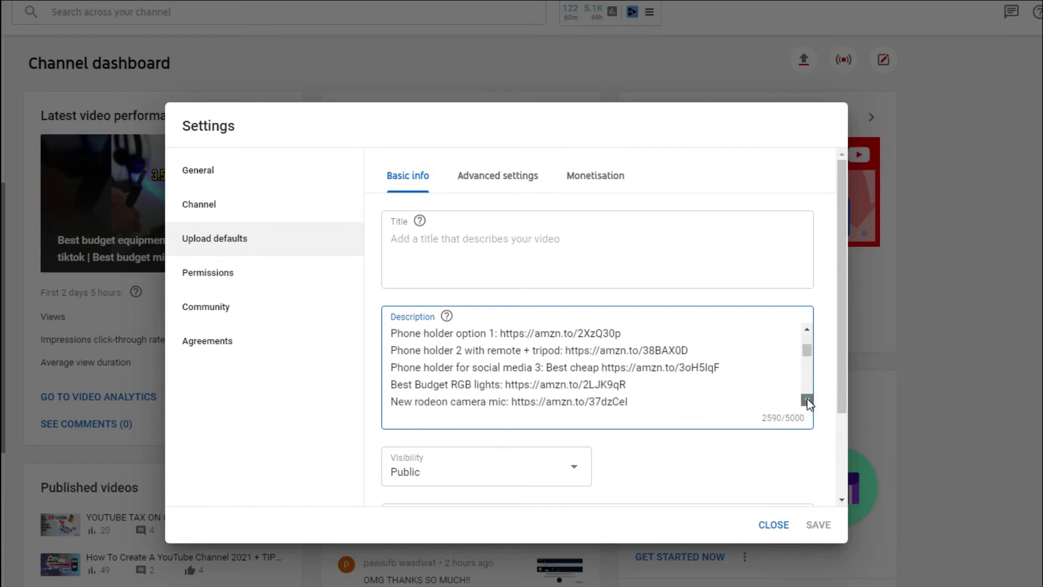
{"action": "left_click", "coordinate": [808, 400]}
{"action": "left_click", "coordinate": [807, 401]}
{"action": "left_click", "coordinate": [807, 401]}
{"action": "left_click", "coordinate": [807, 401]}
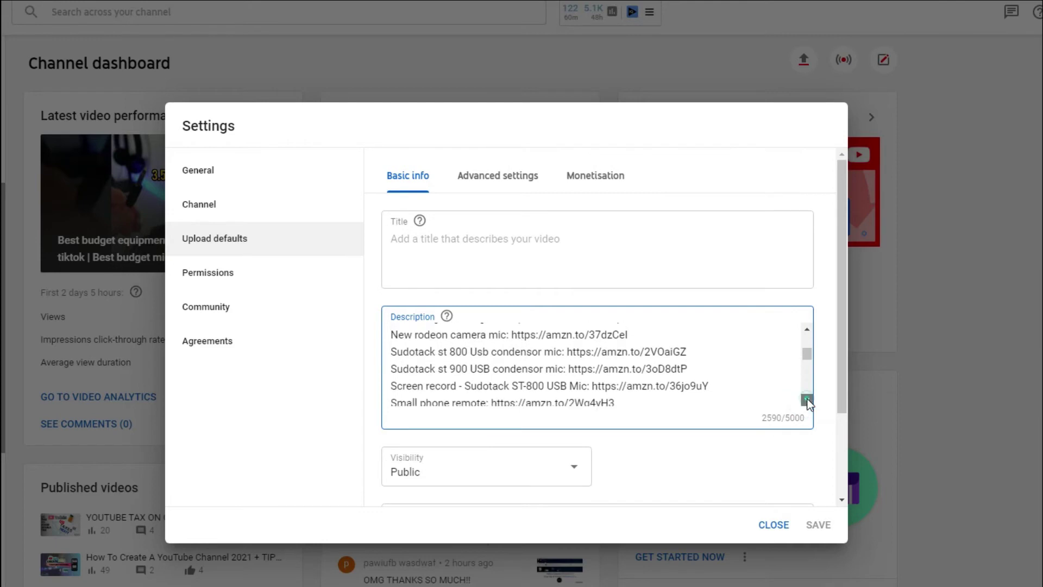
{"action": "left_click", "coordinate": [807, 401]}
{"action": "left_click", "coordinate": [807, 401]}
{"action": "left_click", "coordinate": [807, 401]}
{"action": "left_click", "coordinate": [807, 401]}
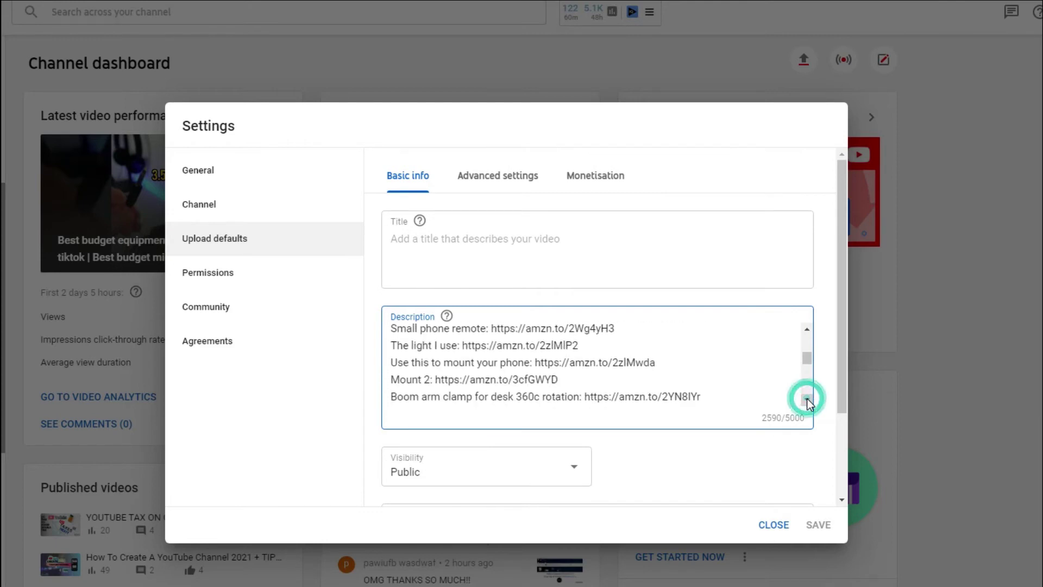
{"action": "left_click", "coordinate": [807, 401]}
{"action": "left_click", "coordinate": [807, 401]}
{"action": "left_click", "coordinate": [807, 401]}
{"action": "left_click", "coordinate": [807, 401]}
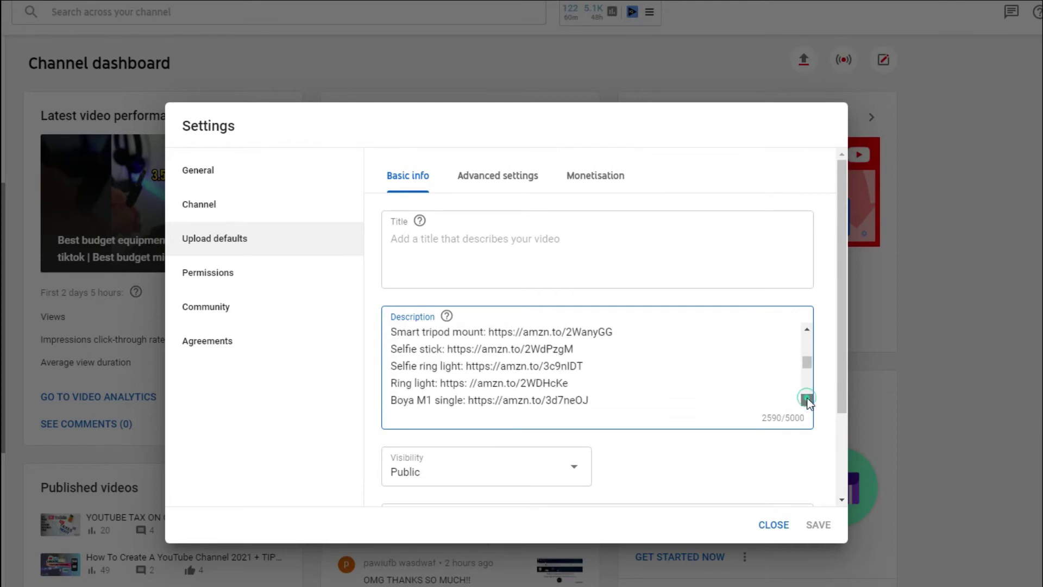
{"action": "left_click", "coordinate": [807, 401]}
{"action": "left_click", "coordinate": [807, 401]}
{"action": "left_click", "coordinate": [808, 401]}
{"action": "left_click", "coordinate": [807, 401]}
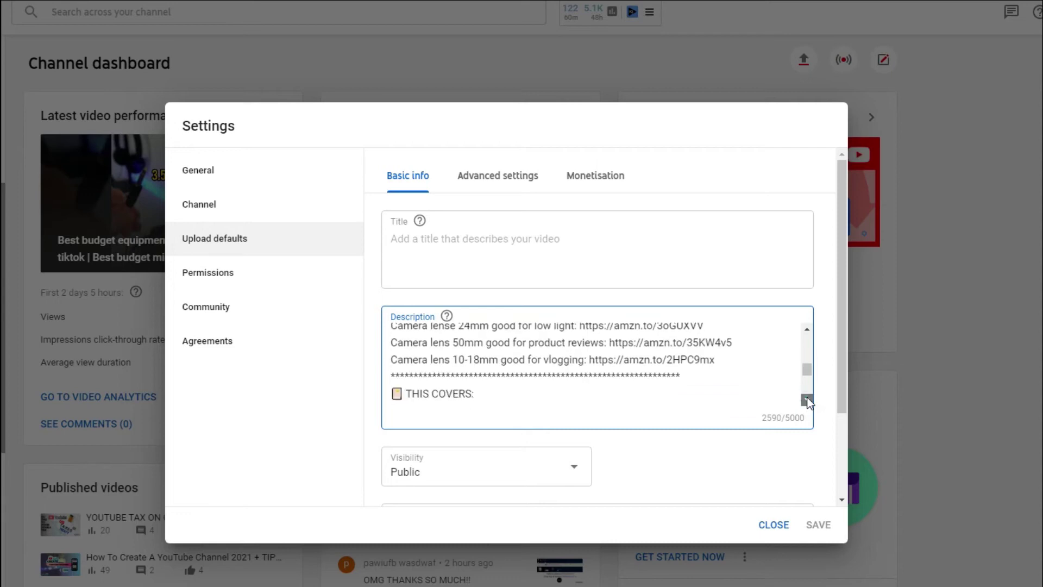
{"action": "left_click", "coordinate": [807, 401]}
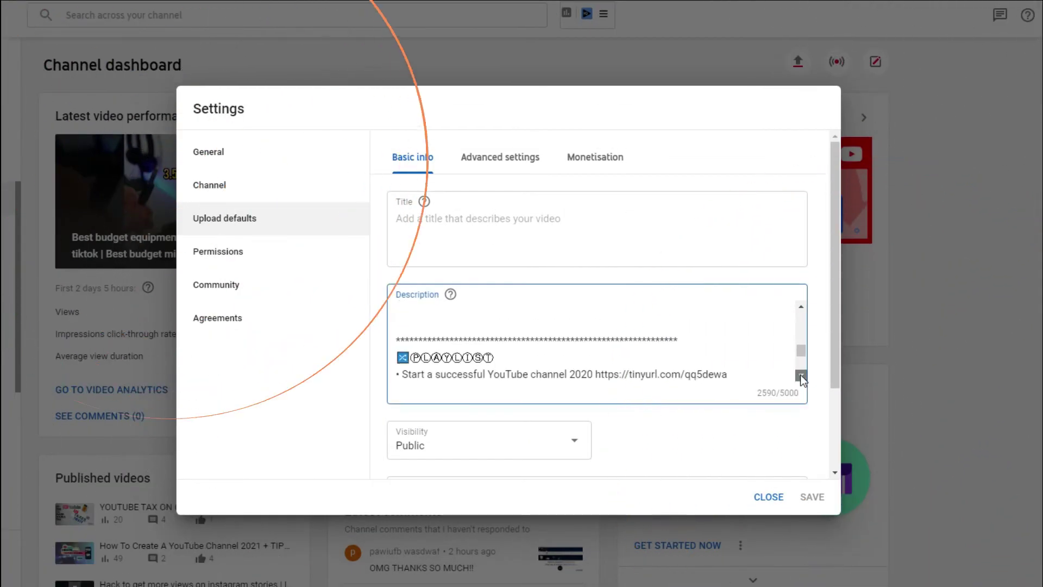
Continue through the PLAYLIST and SOCIAL links down to the TIKTOK line
{"action": "left_click", "coordinate": [801, 376]}
{"action": "left_click", "coordinate": [801, 376]}
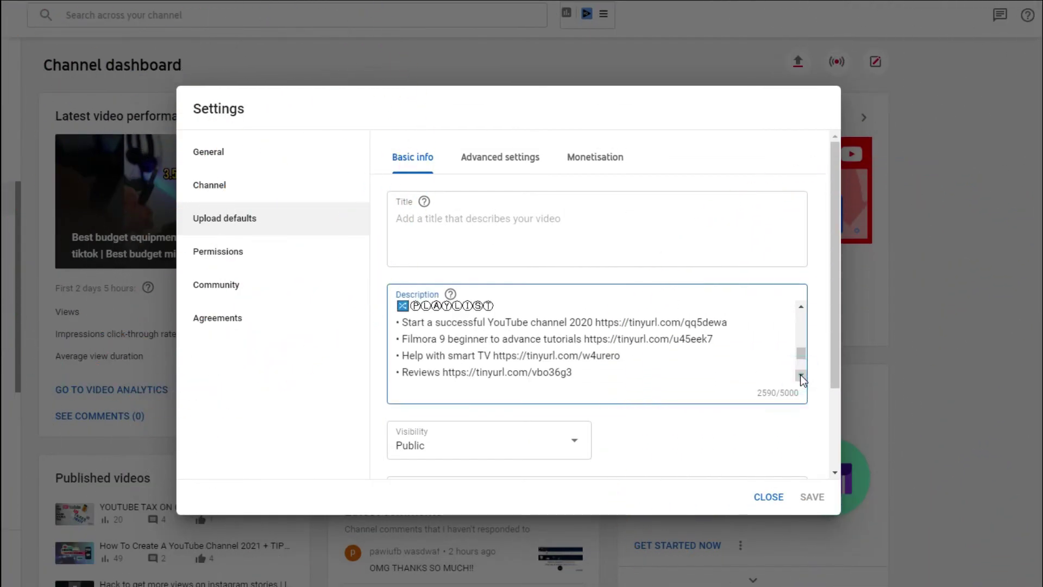
{"action": "left_click", "coordinate": [802, 376]}
{"action": "left_click", "coordinate": [801, 375]}
{"action": "left_click", "coordinate": [801, 376]}
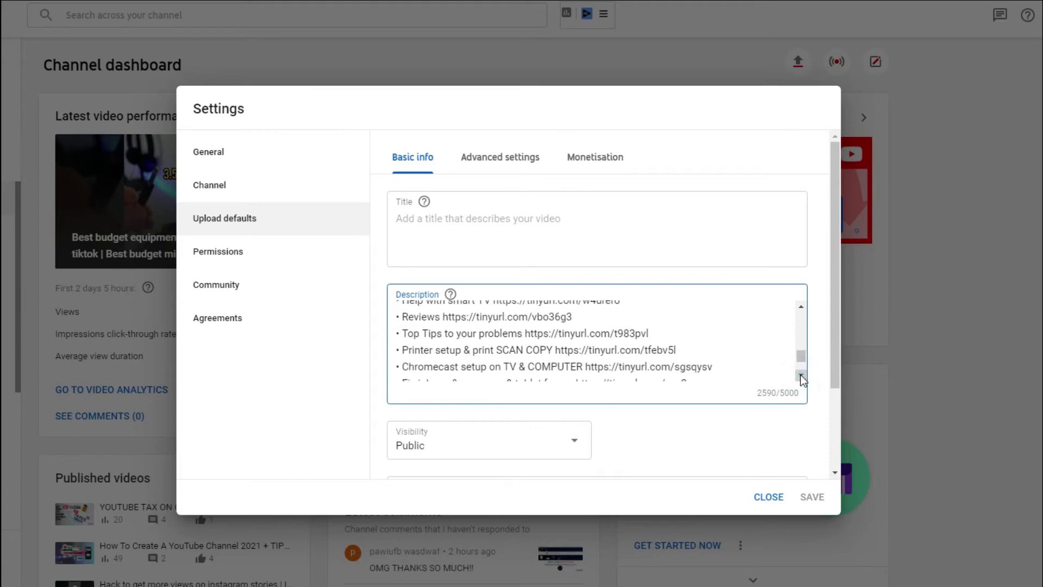
{"action": "left_click", "coordinate": [802, 376]}
{"action": "left_click", "coordinate": [801, 374]}
{"action": "left_click", "coordinate": [801, 375]}
{"action": "left_click", "coordinate": [801, 375]}
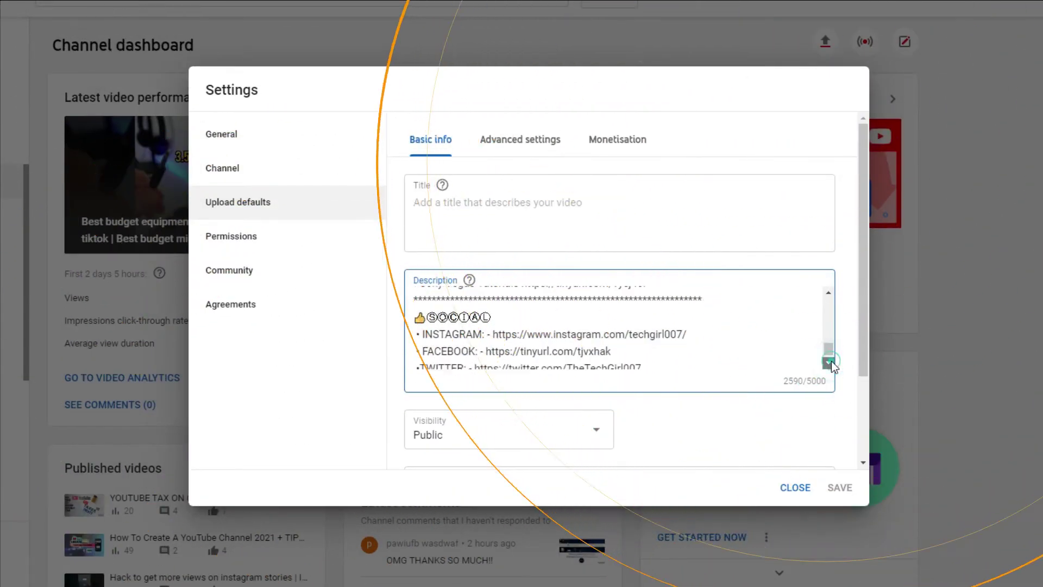
{"action": "left_click", "coordinate": [829, 362]}
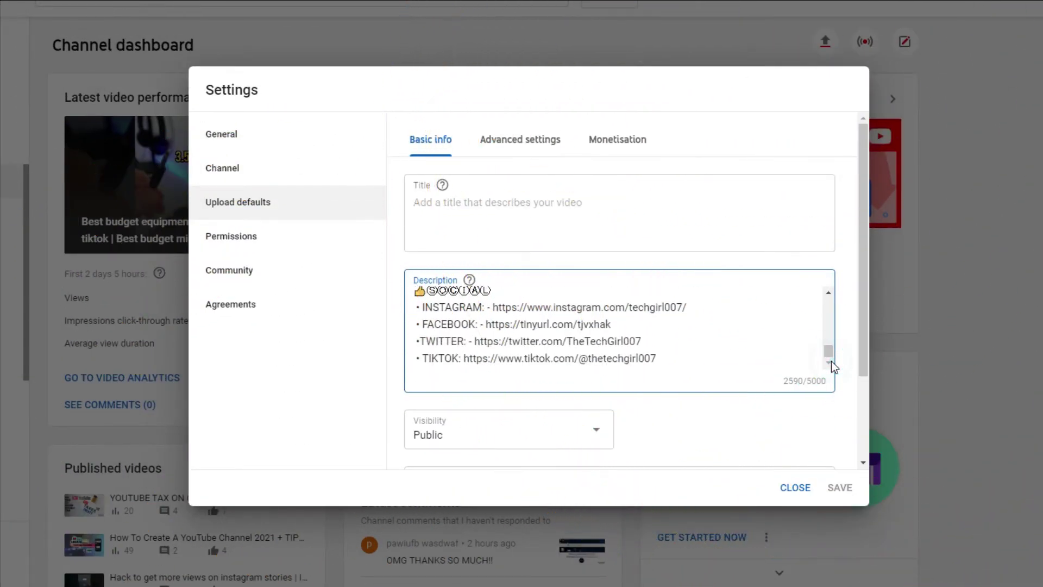
{"action": "left_click", "coordinate": [828, 294]}
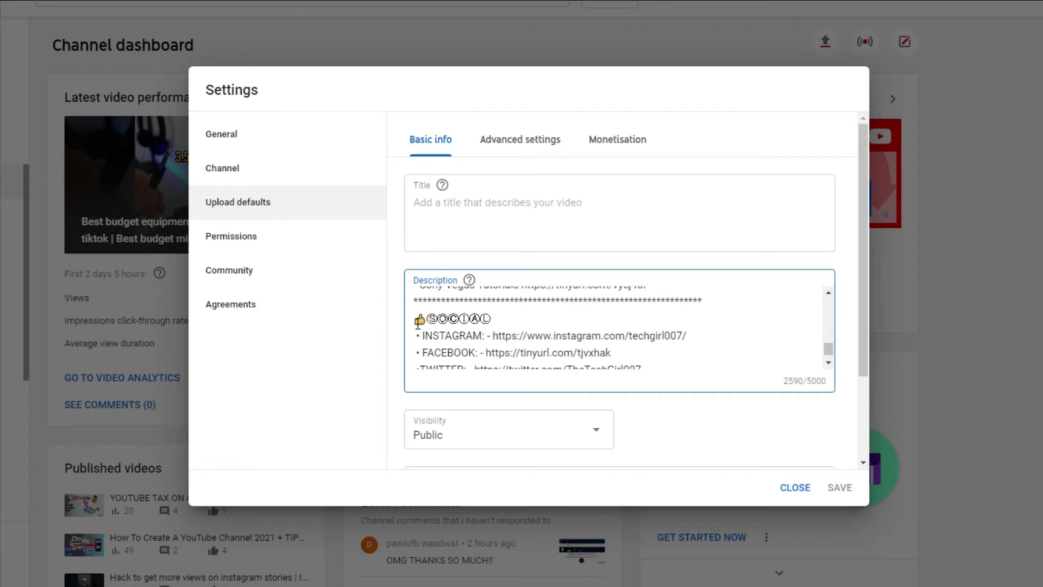
{"action": "left_click", "coordinate": [832, 363]}
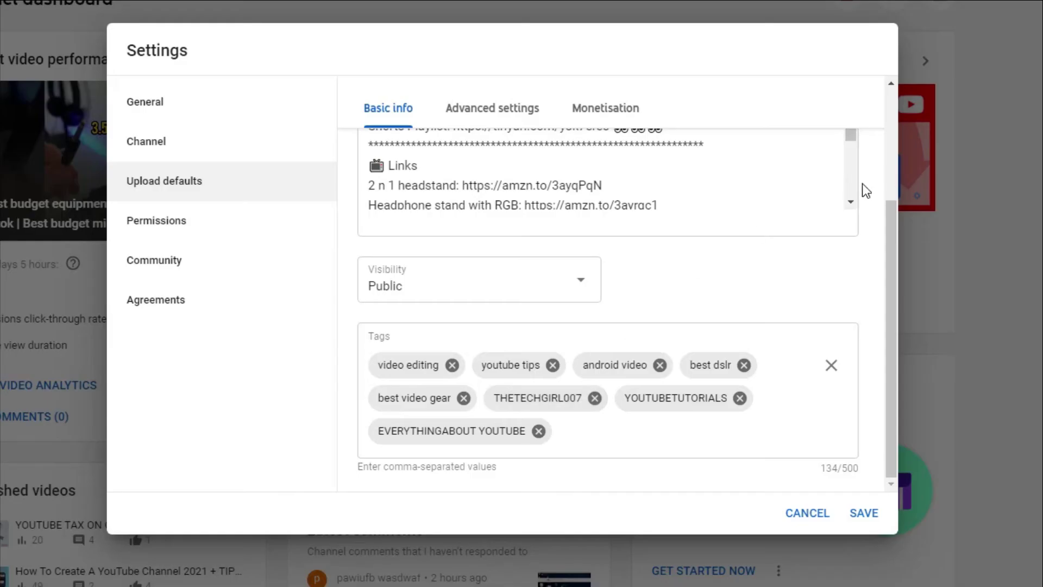
{"action": "mouse_move", "coordinate": [888, 216]}
{"action": "left_mouse_down"}
{"action": "mouse_move", "coordinate": [914, 111]}
{"action": "mouse_move", "coordinate": [899, 205]}
{"action": "left_mouse_up"}
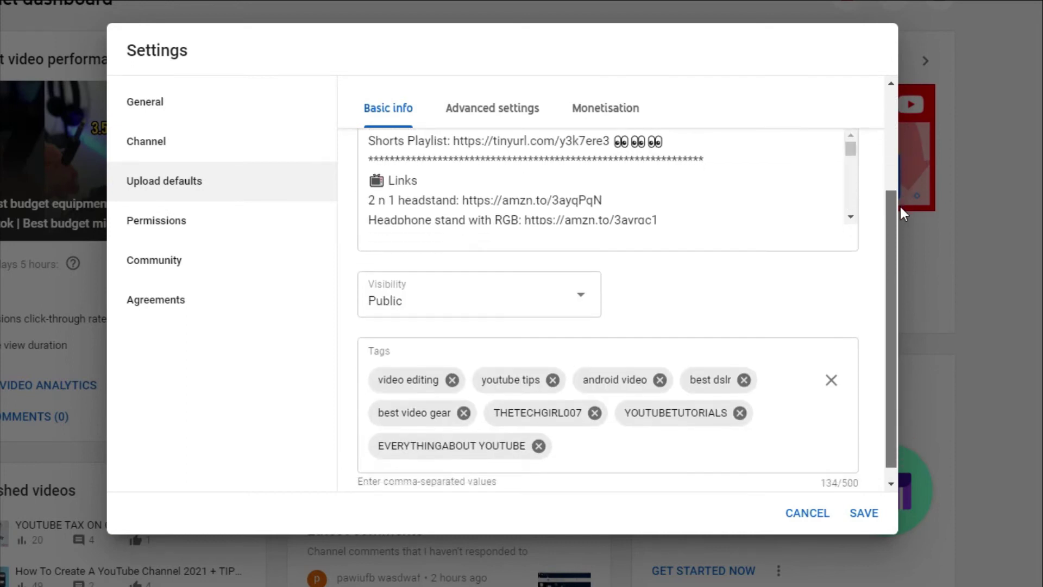
{"action": "left_click", "coordinate": [577, 300]}
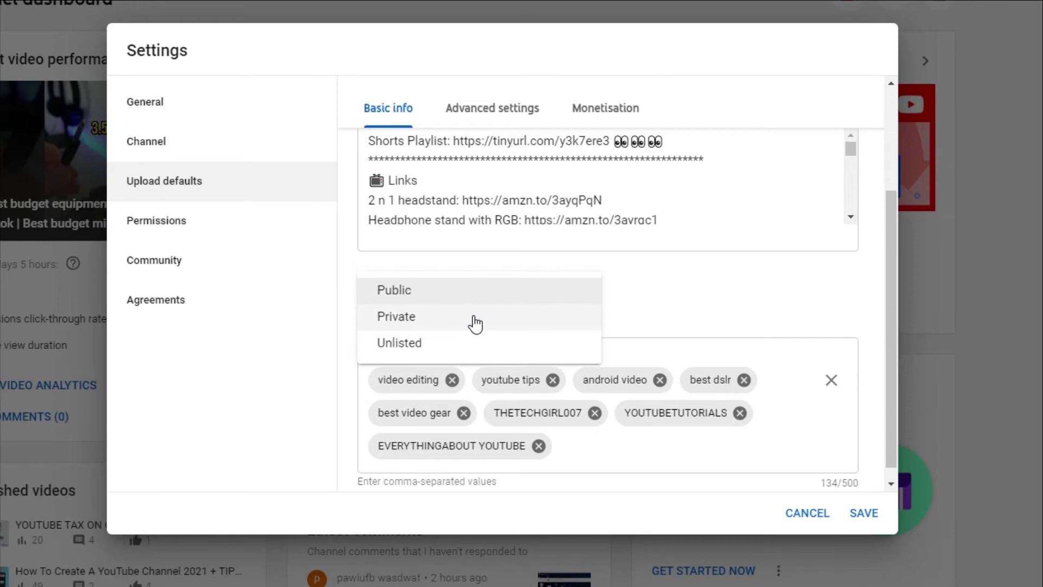
{"action": "left_click", "coordinate": [716, 283]}
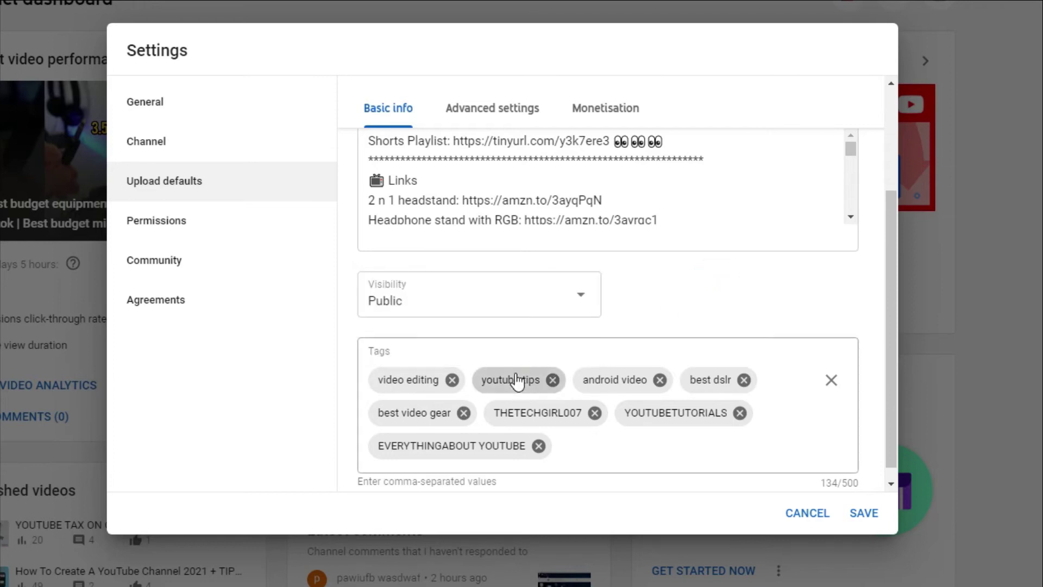
{"action": "scroll", "coordinate": [885, 456], "scroll_direction": "down", "scroll_amount": 1}
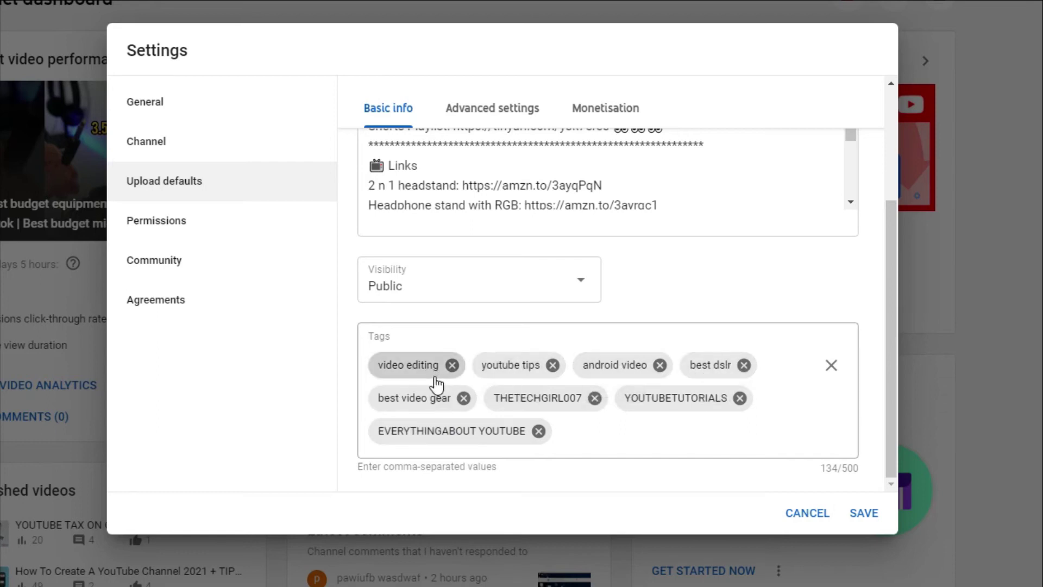
Open Permissions to see who has access to the channel
{"action": "left_click", "coordinate": [187, 223]}
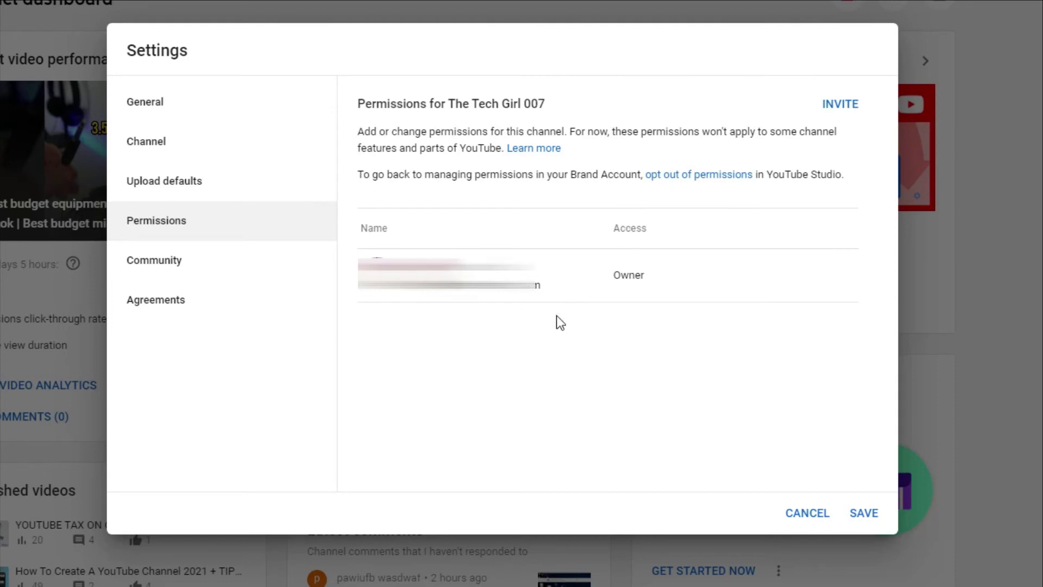
{"action": "mouse_move", "coordinate": [627, 275]}
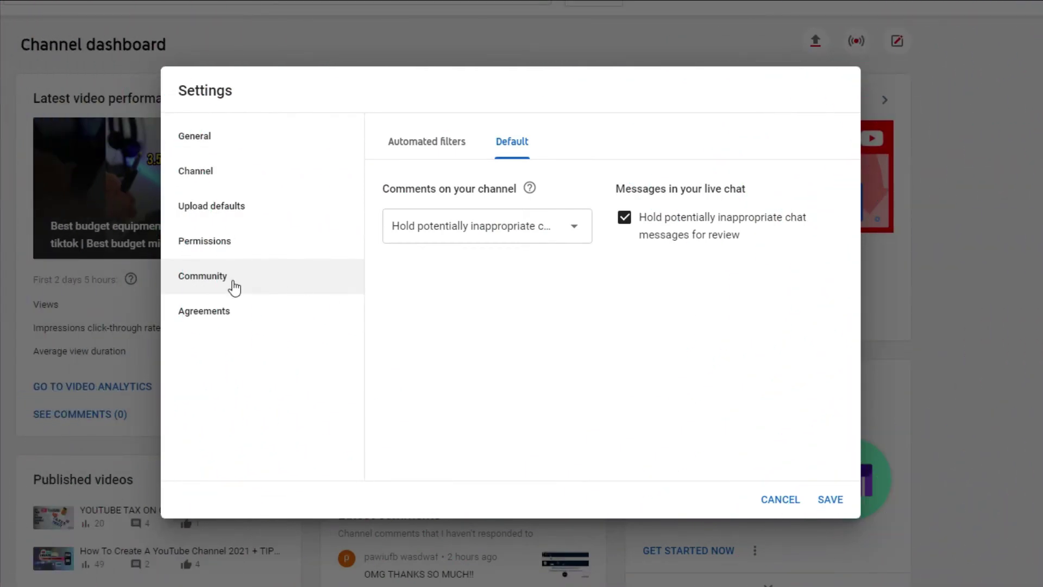
Set channel comments to hold potentially inappropriate comments for review, then view Automated filters
{"action": "left_click", "coordinate": [234, 277]}
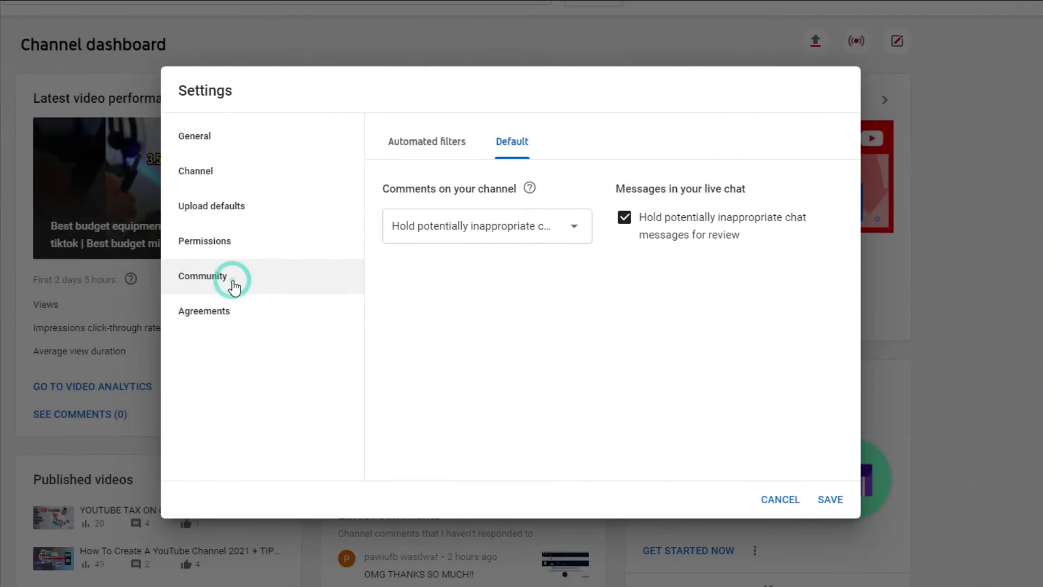
{"action": "left_click", "coordinate": [520, 145]}
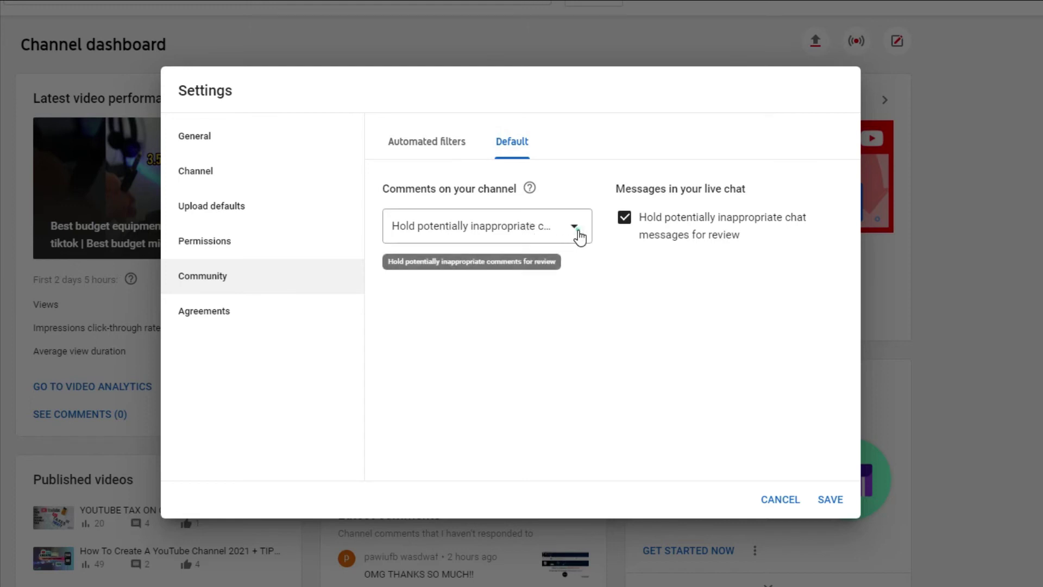
{"action": "left_click", "coordinate": [579, 237]}
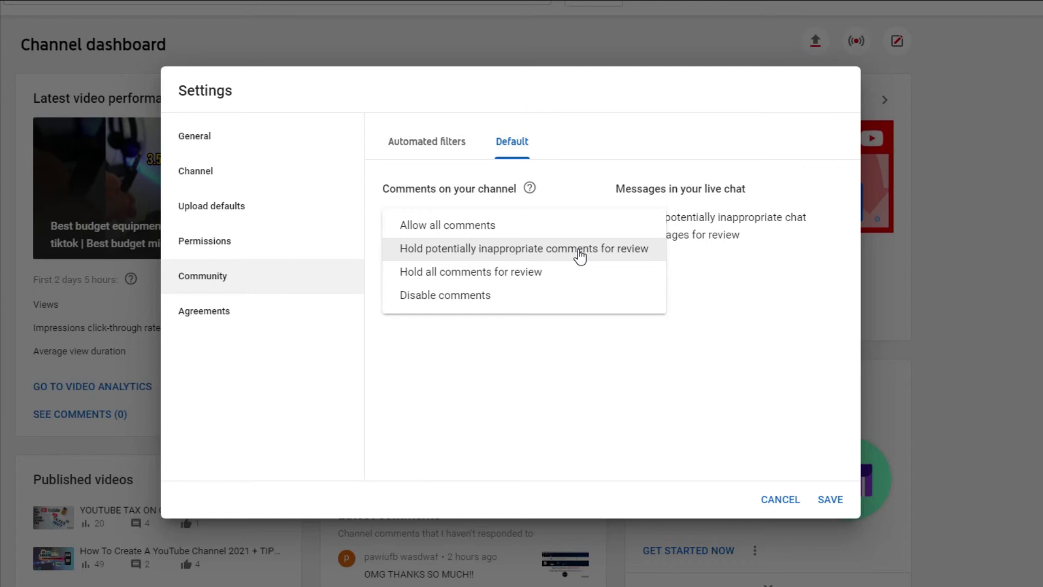
{"action": "left_click", "coordinate": [592, 247]}
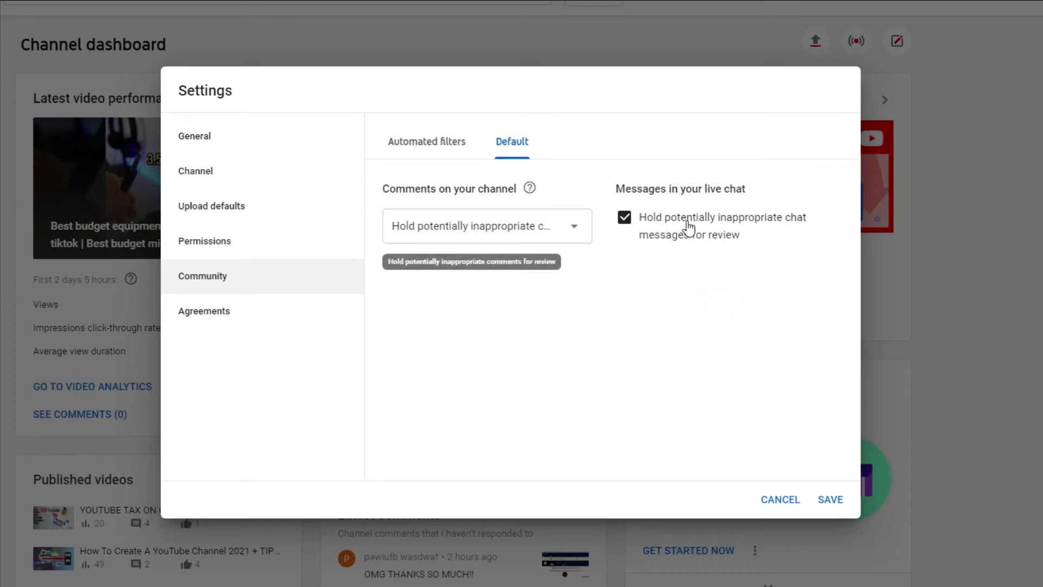
{"action": "left_click", "coordinate": [576, 233]}
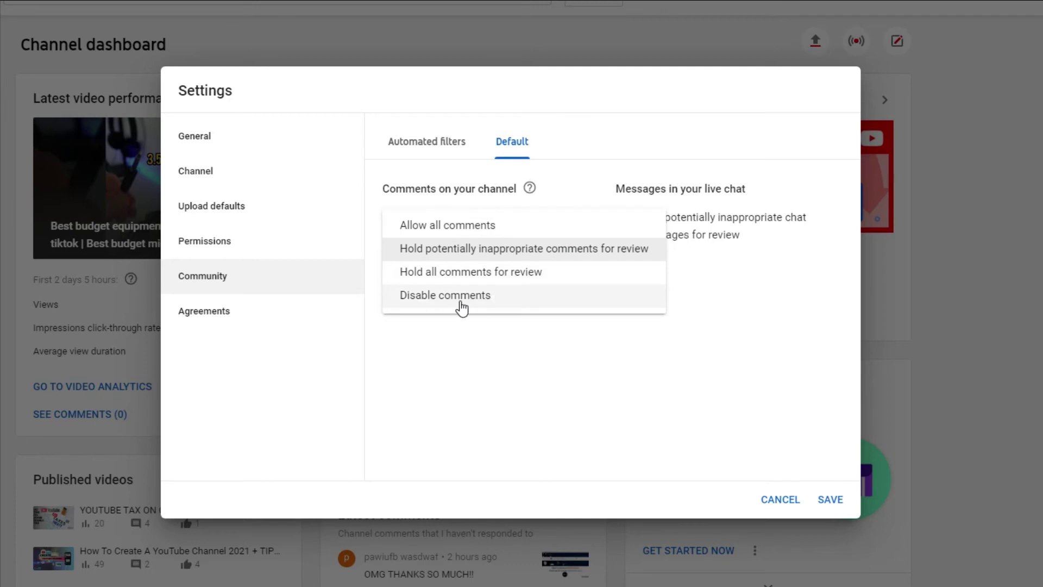
{"action": "left_click", "coordinate": [493, 414]}
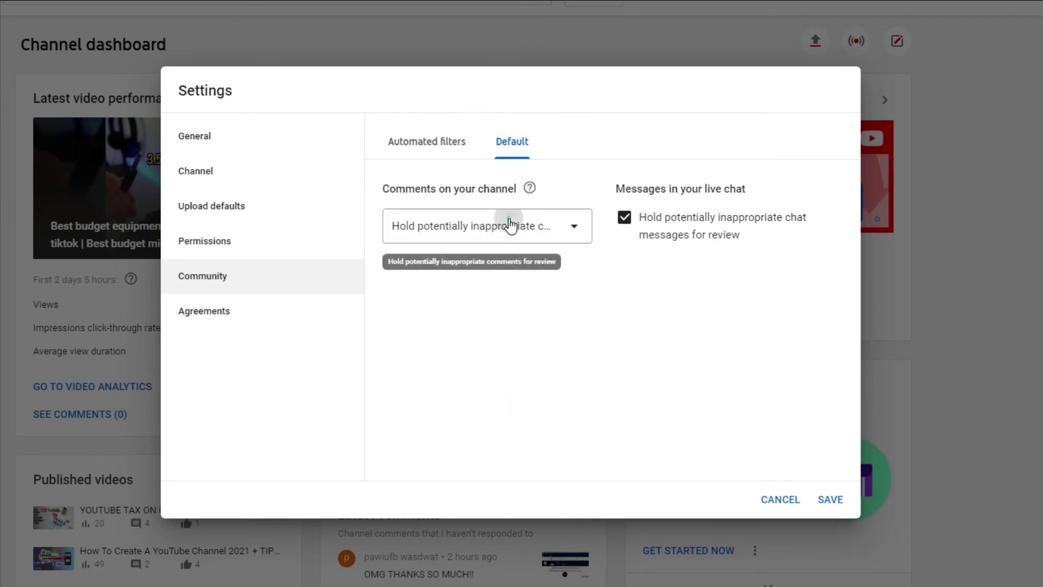
{"action": "left_click", "coordinate": [507, 226]}
{"action": "left_click", "coordinate": [508, 249]}
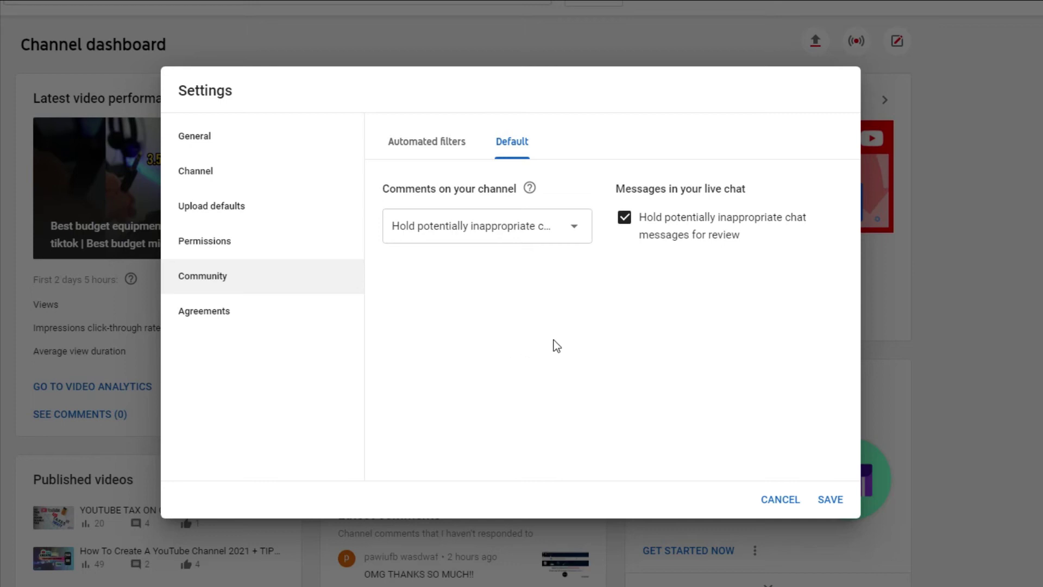
{"action": "left_click", "coordinate": [433, 142]}
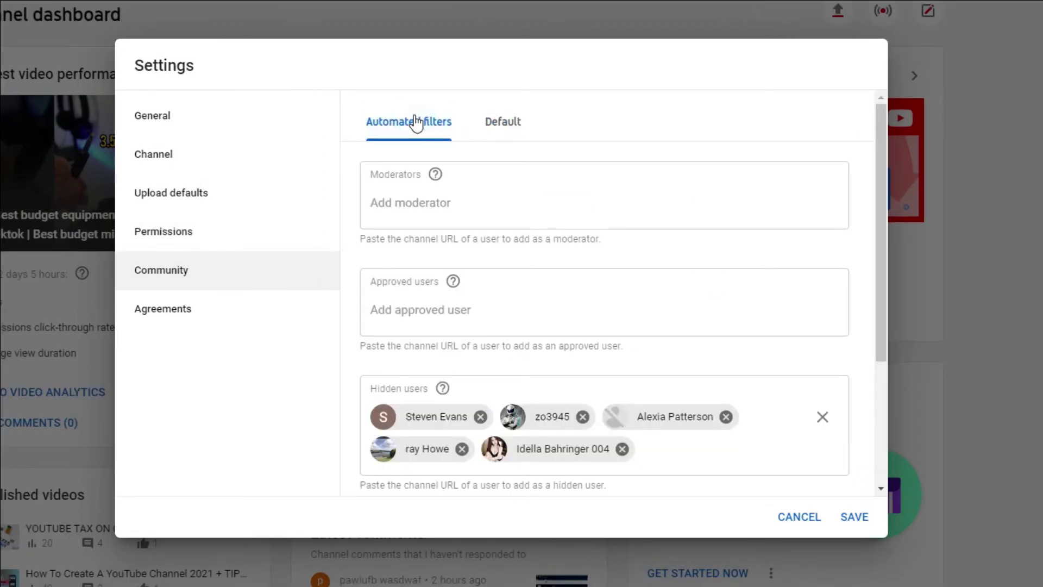
{"action": "left_click", "coordinate": [407, 210]}
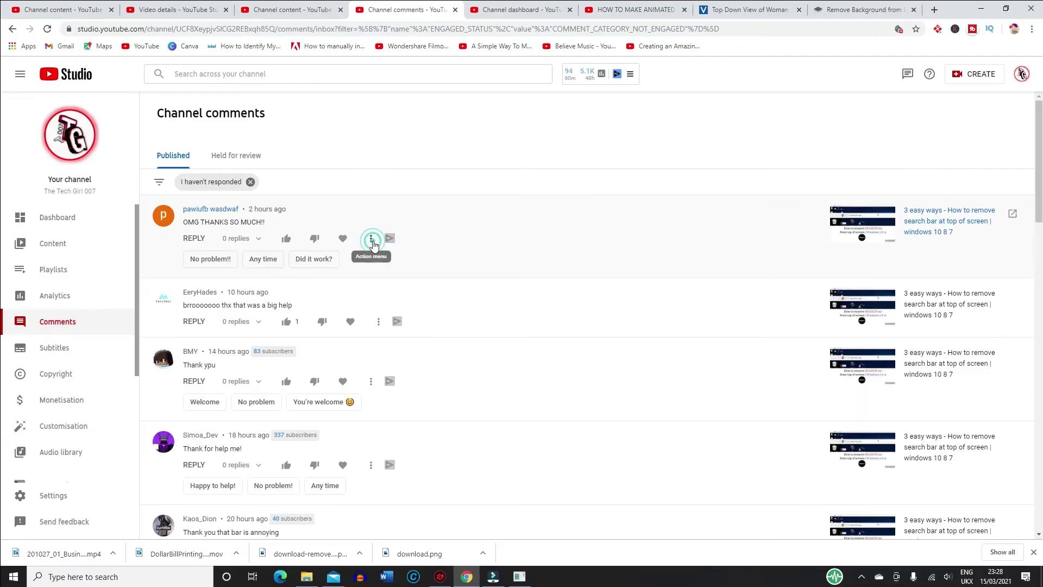
{"action": "left_click", "coordinate": [371, 237]}
{"action": "left_click", "coordinate": [371, 238]}
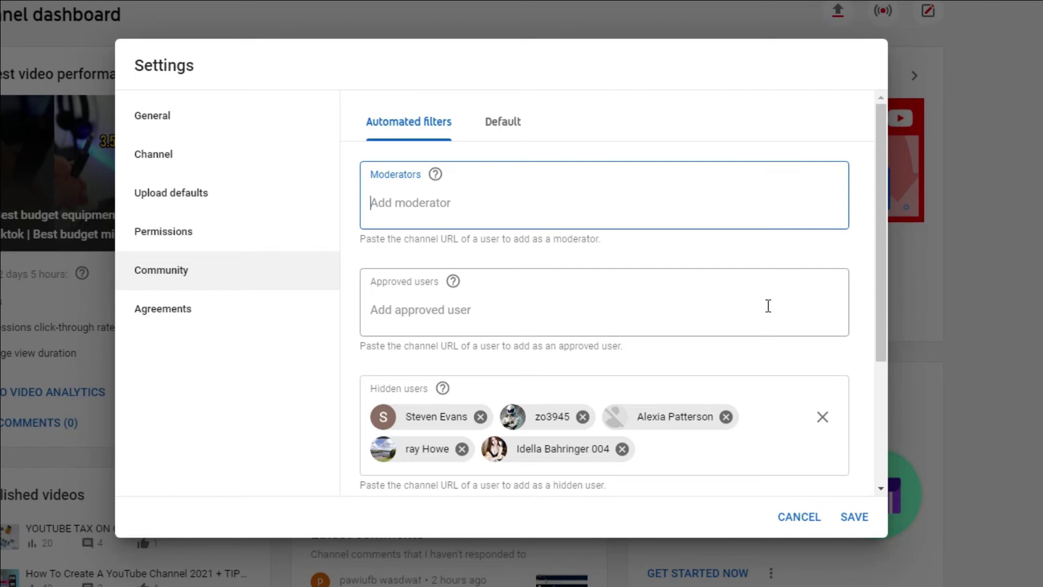
{"action": "scroll", "coordinate": [768, 305], "scroll_direction": "down", "scroll_amount": 4}
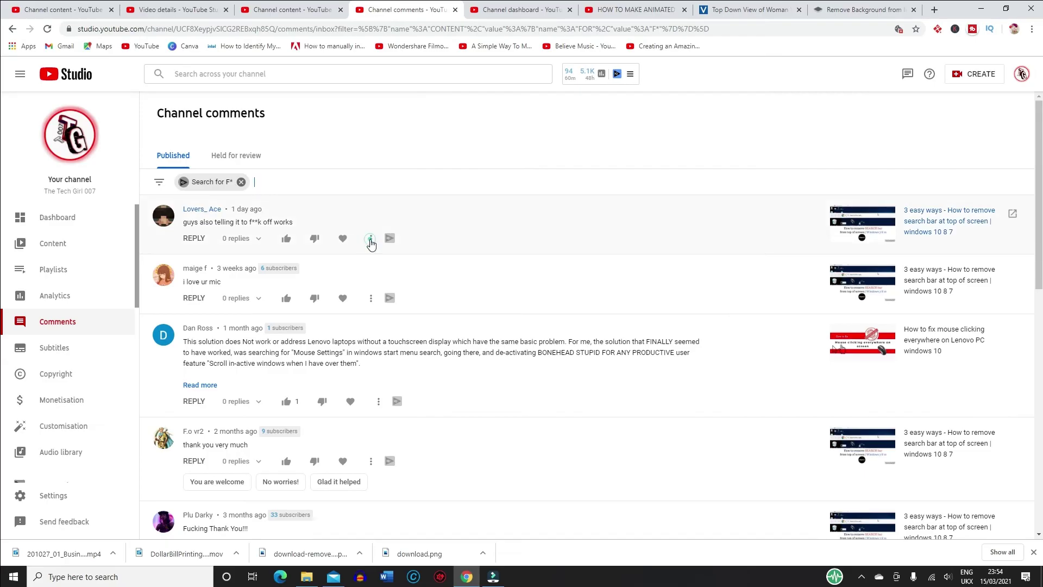
{"action": "left_click", "coordinate": [371, 239]}
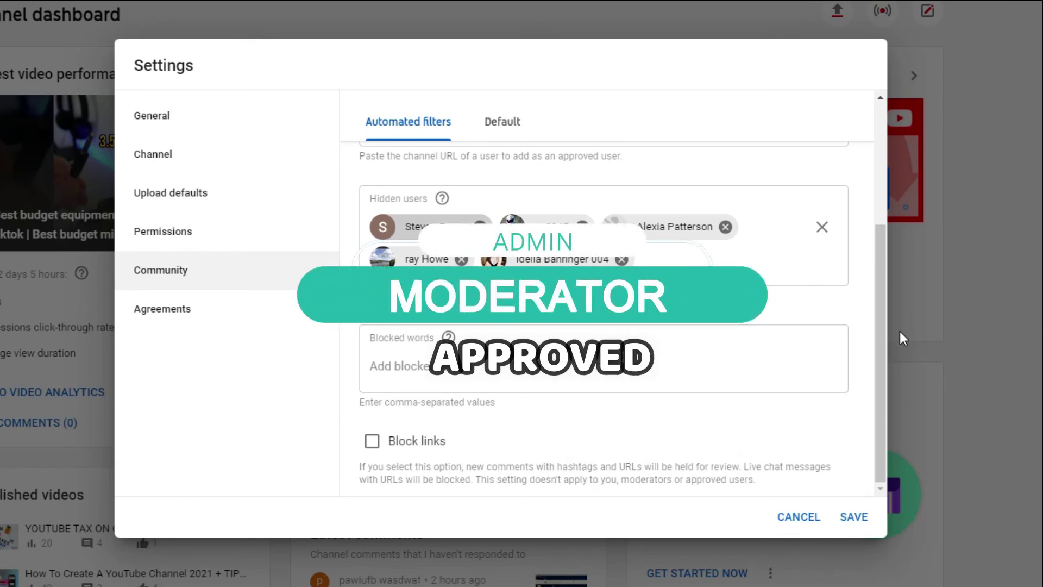
{"action": "left_click_drag", "start_coordinate": [884, 327], "coordinate": [909, 119]}
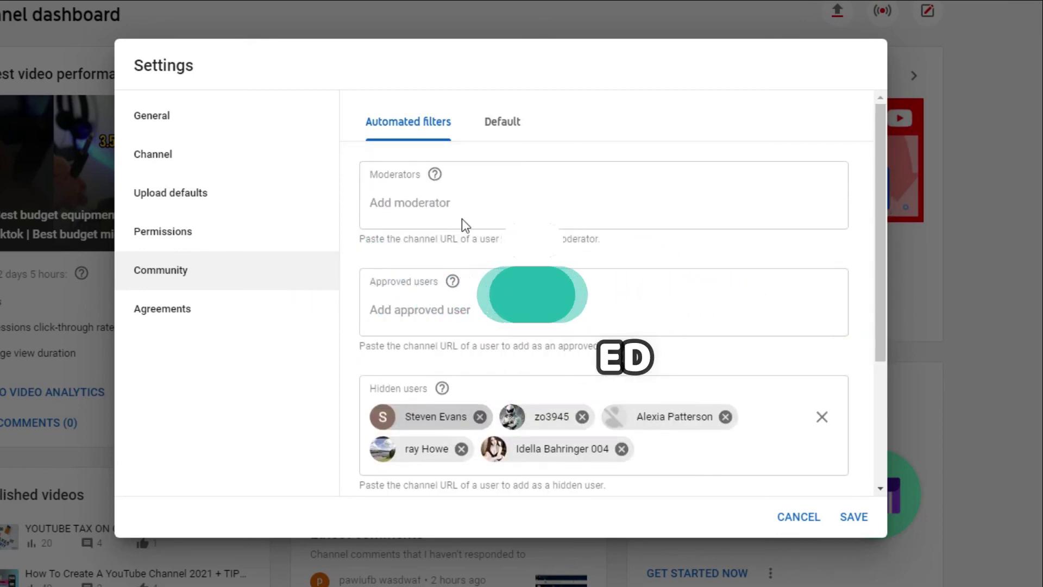